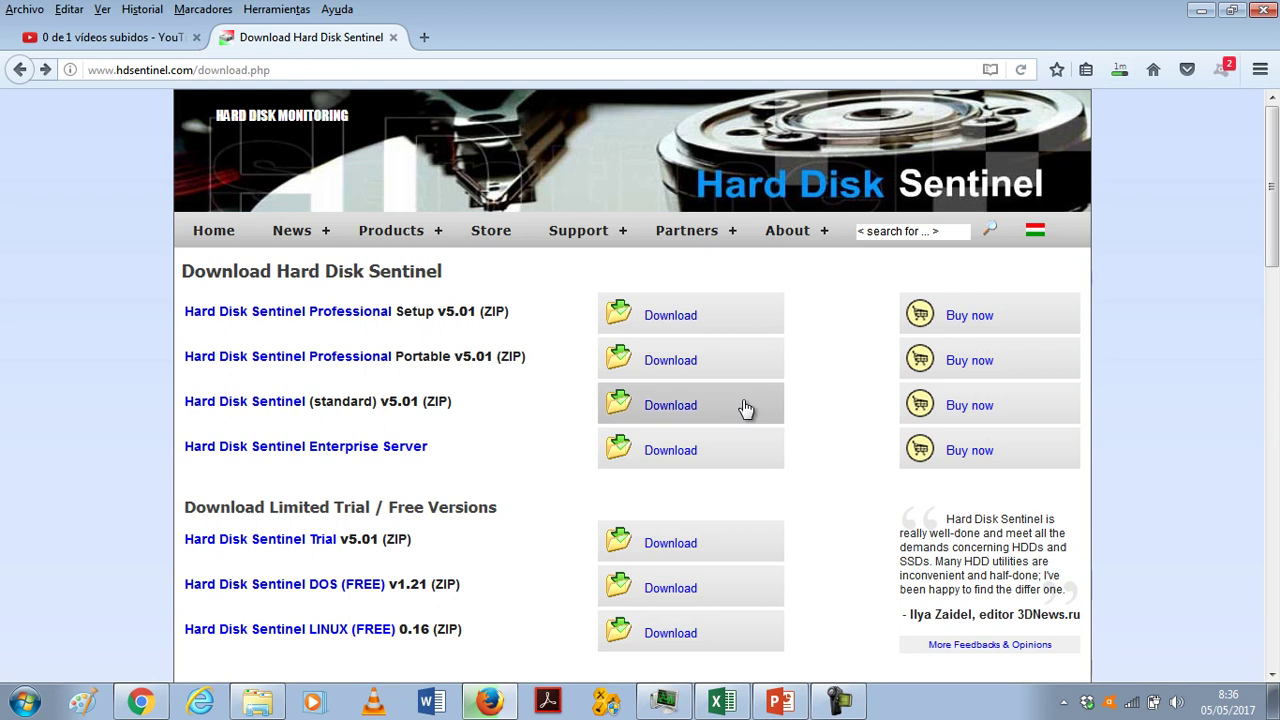
scroll(745, 408, down, 8)
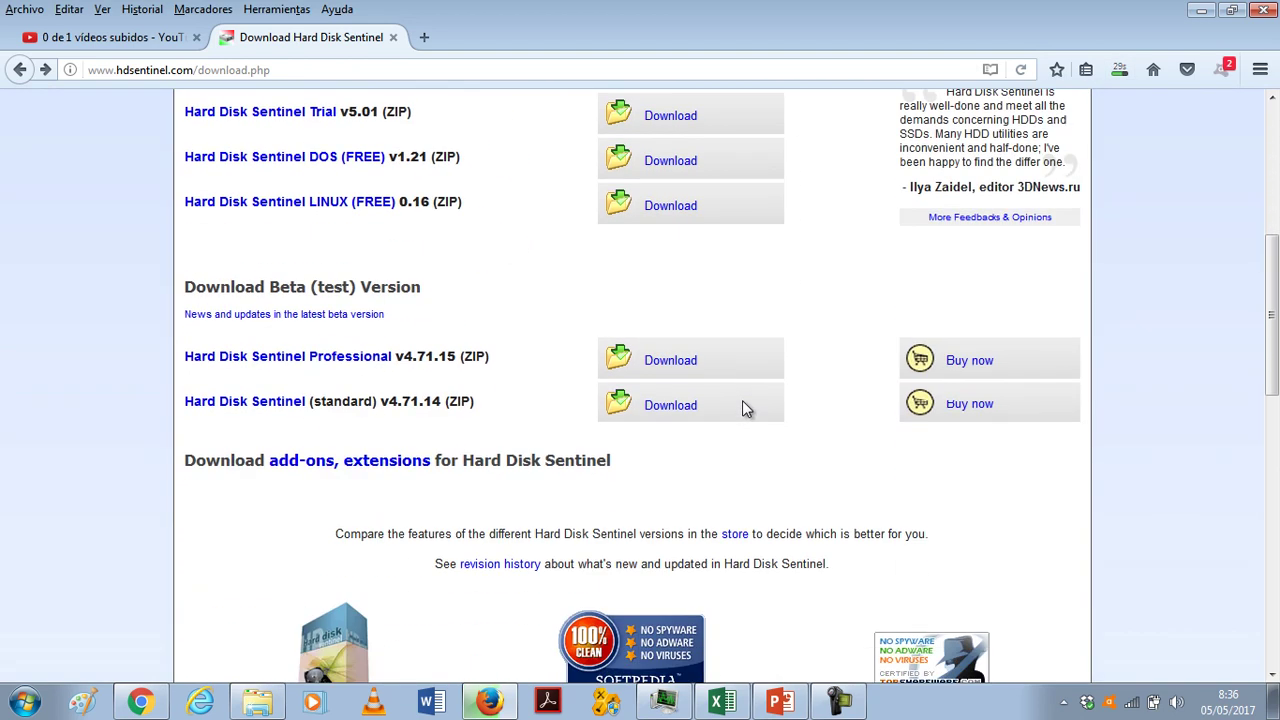
click(257, 700)
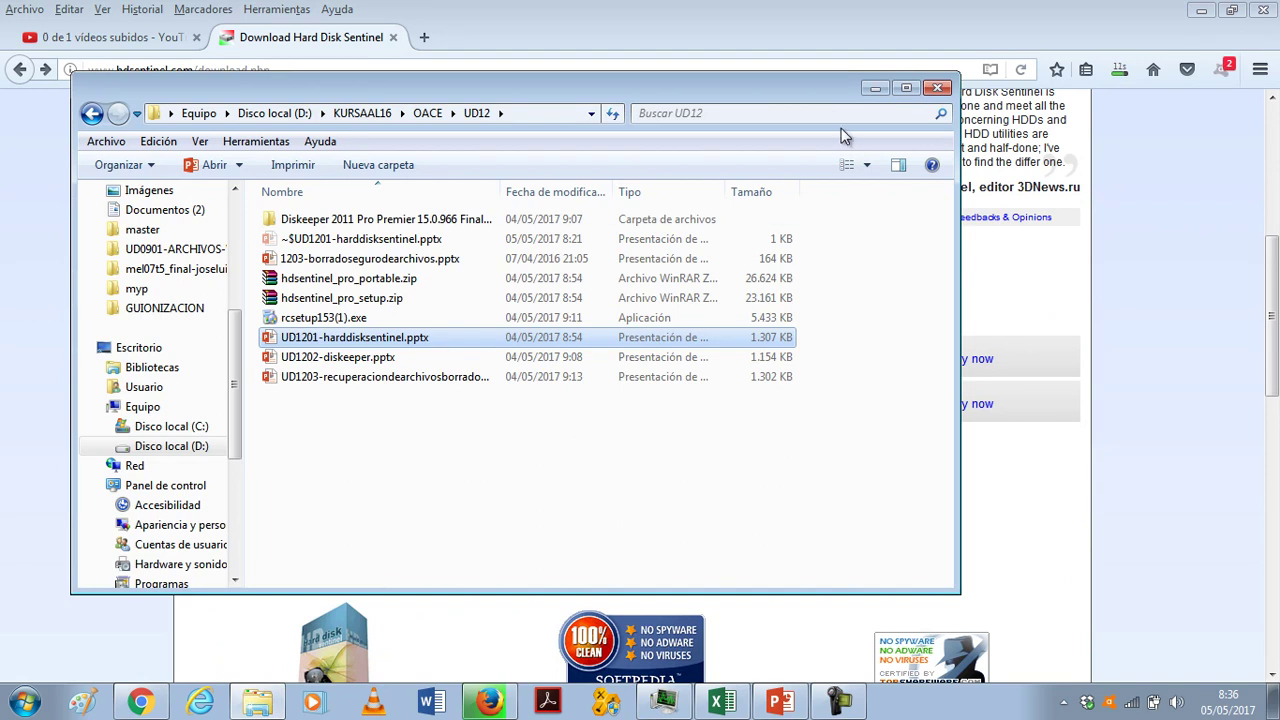
click(875, 89)
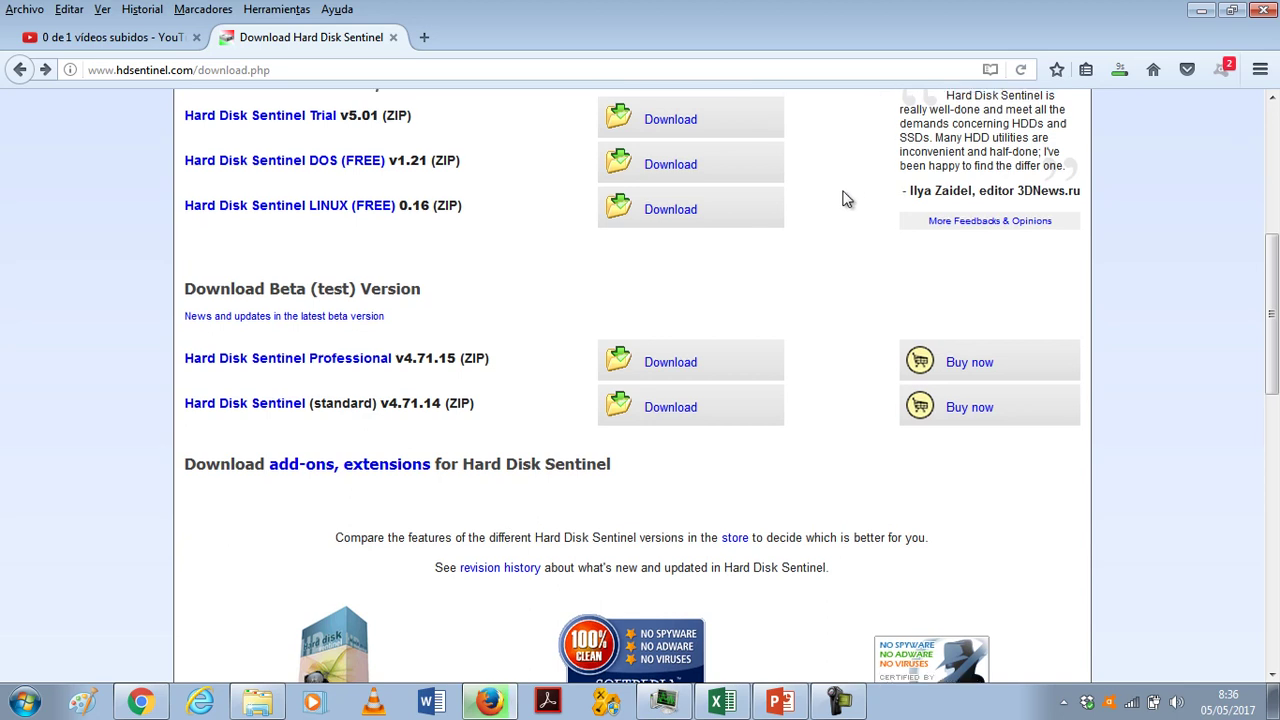
scroll(843, 200, up, 3)
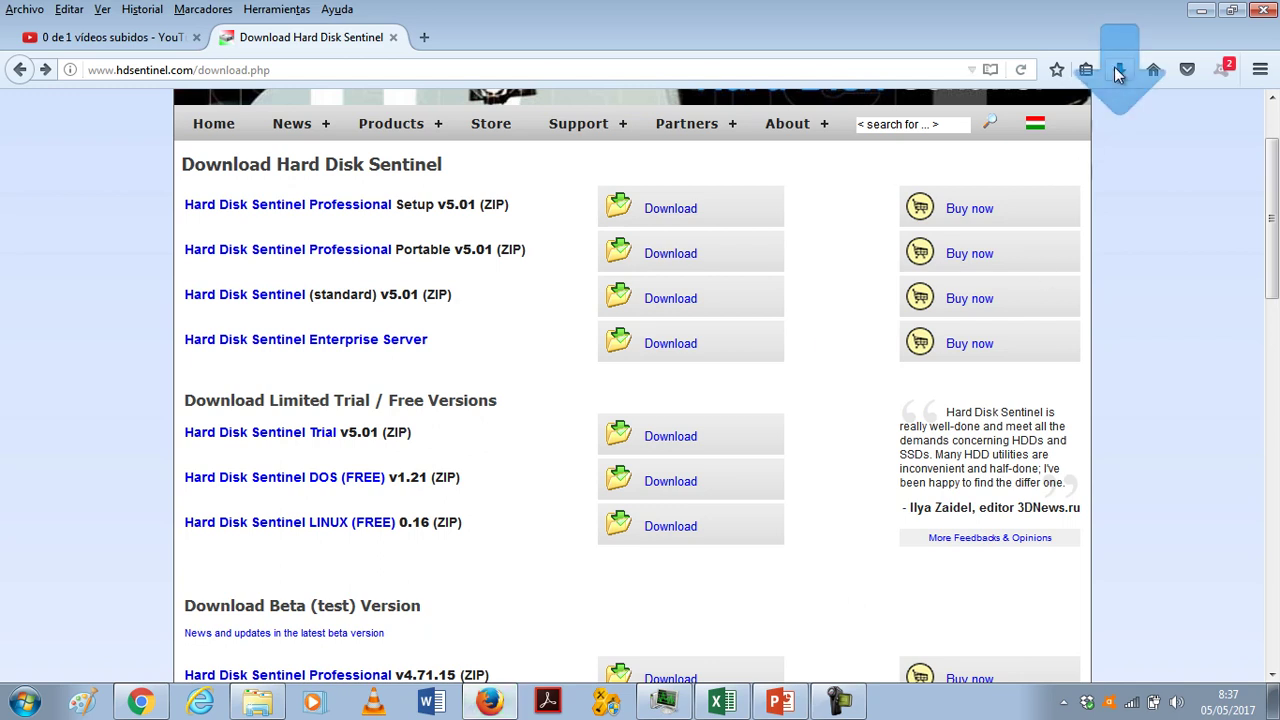
Open the folder containing the finished download and extract hdsentinel_pro_setup.zip into its own hdsentinel_pro_setup folder.
right_click(950, 116)
click(988, 131)
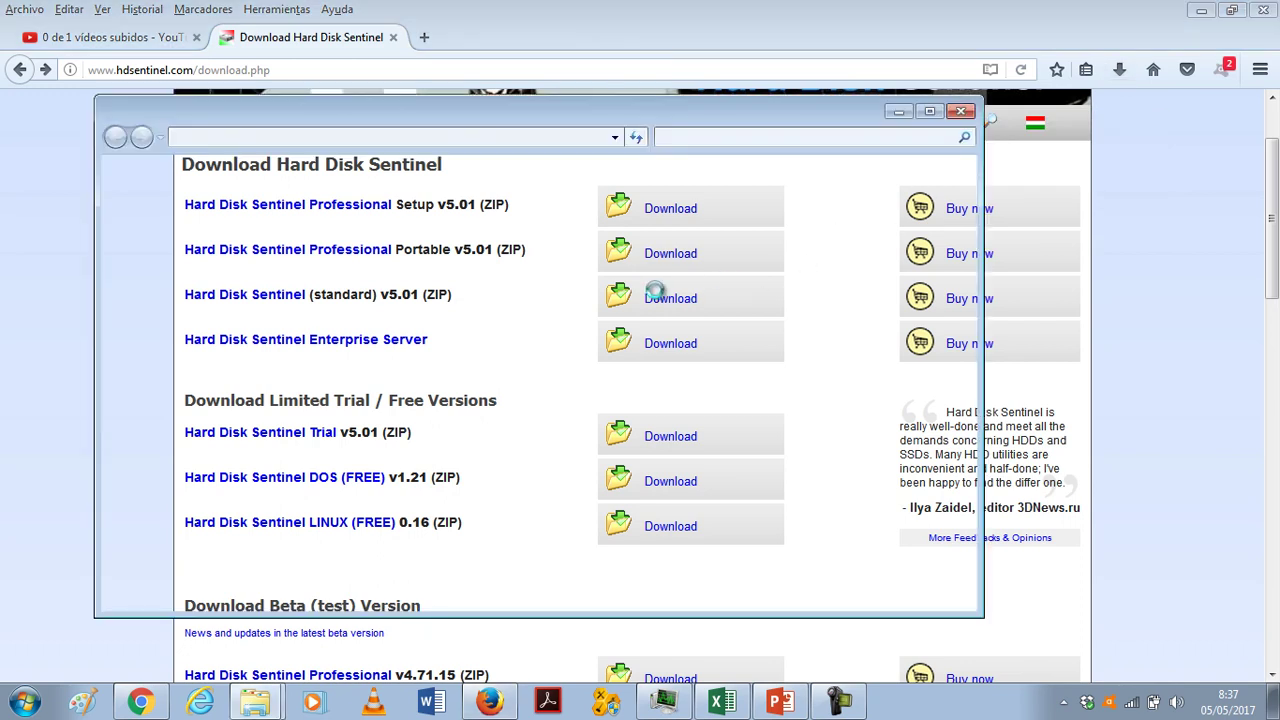
click(463, 248)
double_click(463, 245)
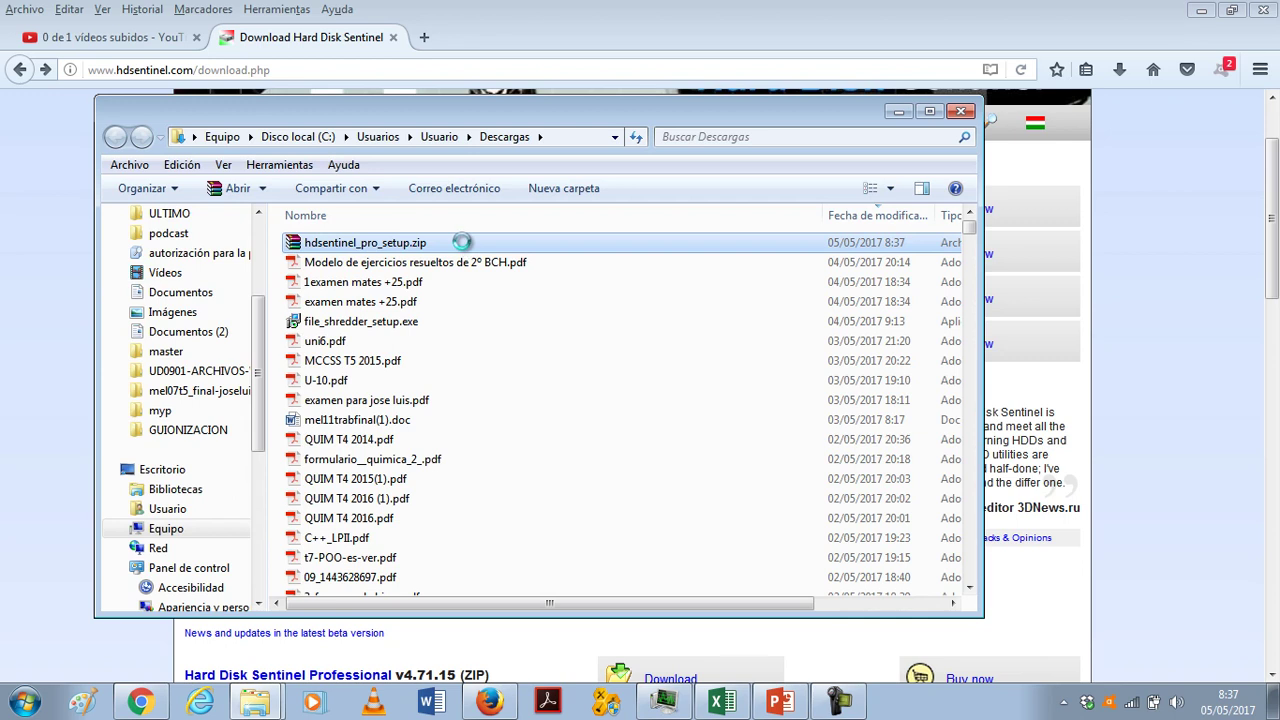
right_click(463, 245)
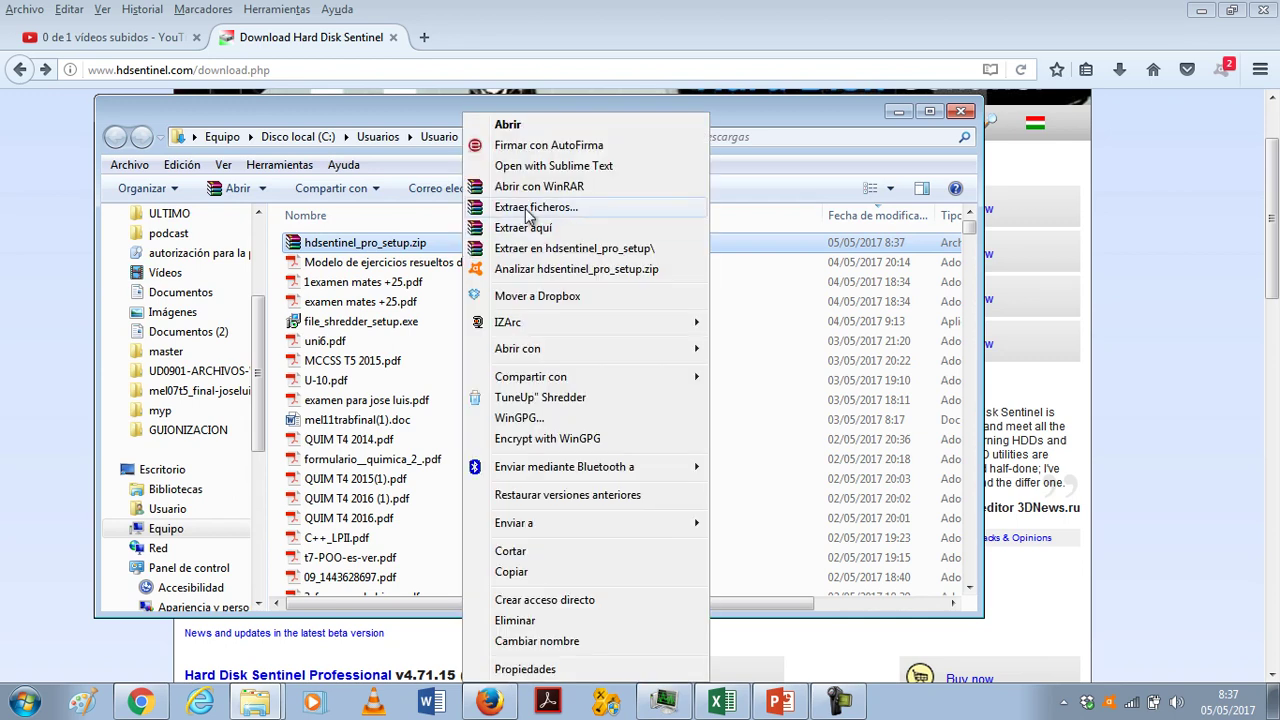
click(555, 248)
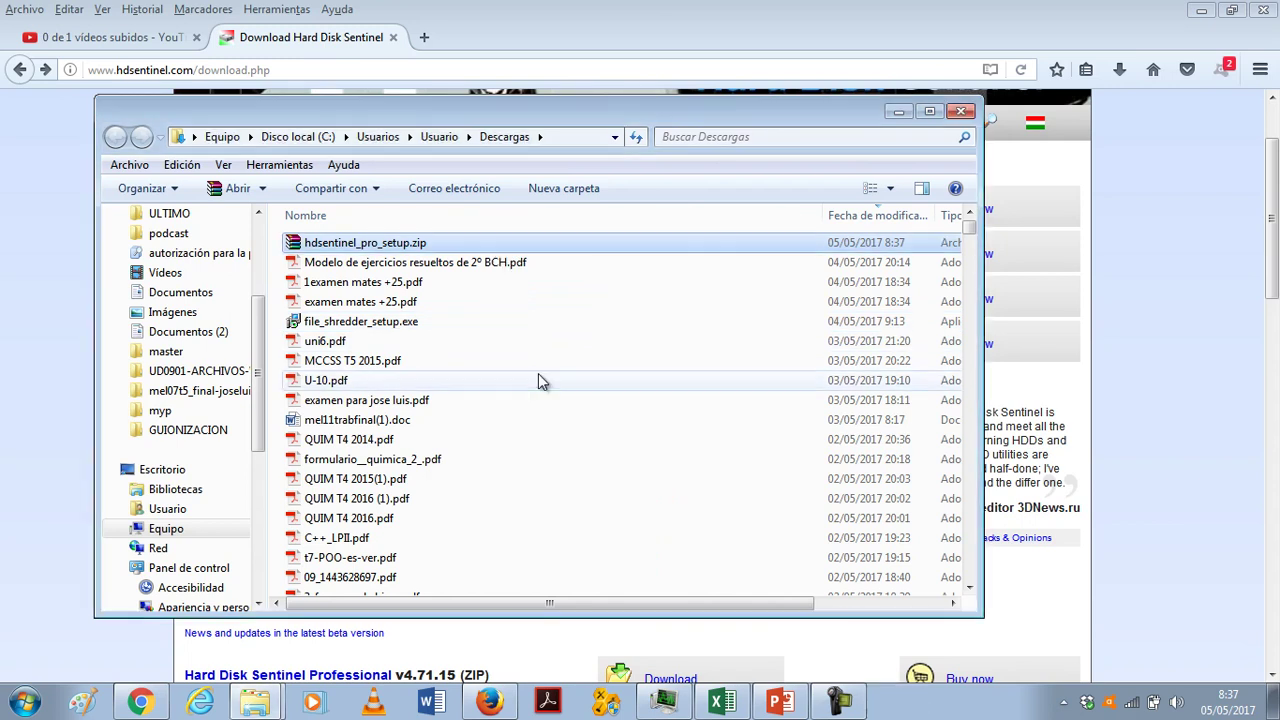
Find the extracted hdsentinel_pro_setup folder within Descargas and open it.
scroll(539, 380, down, 15)
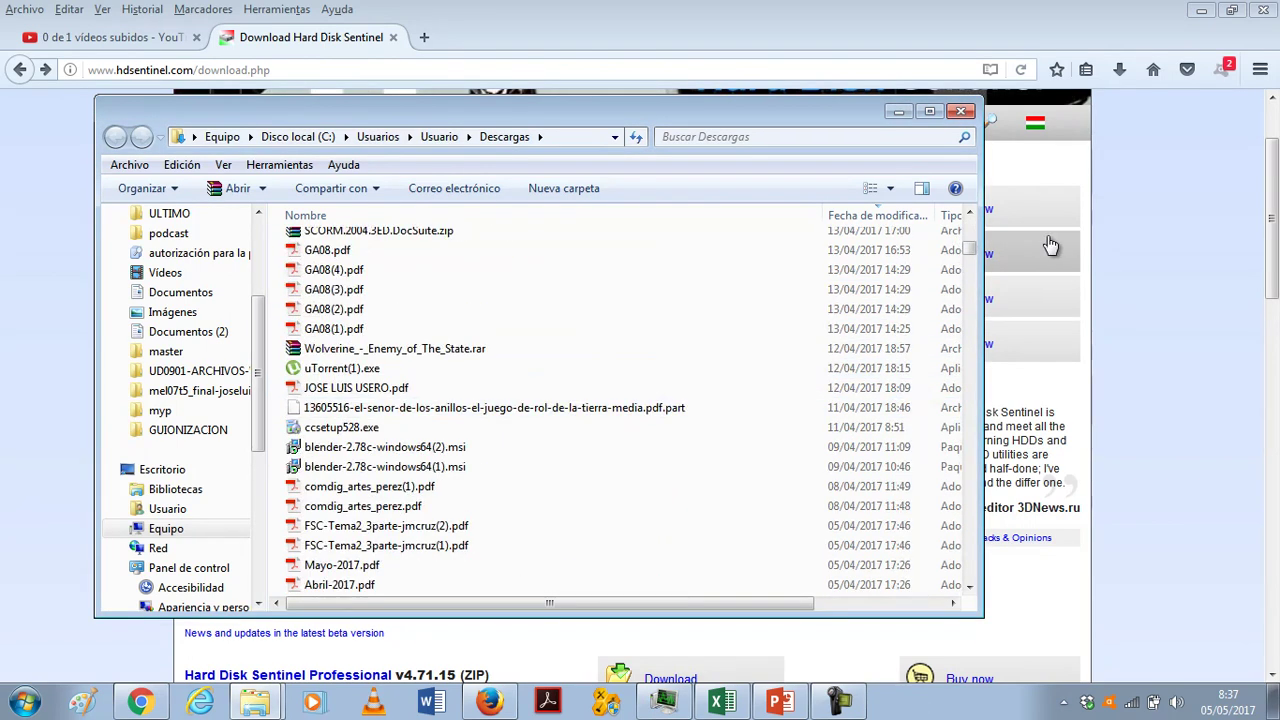
drag(970, 248, 972, 550)
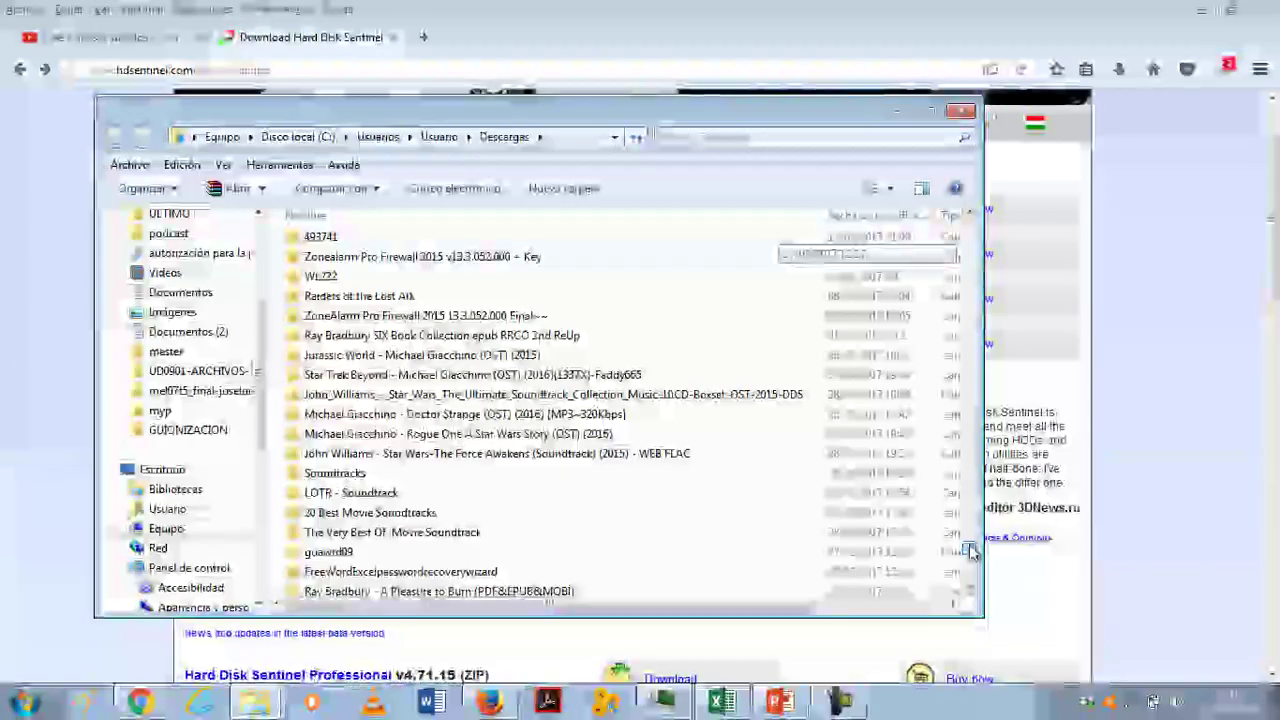
scroll(480, 314, up, 15)
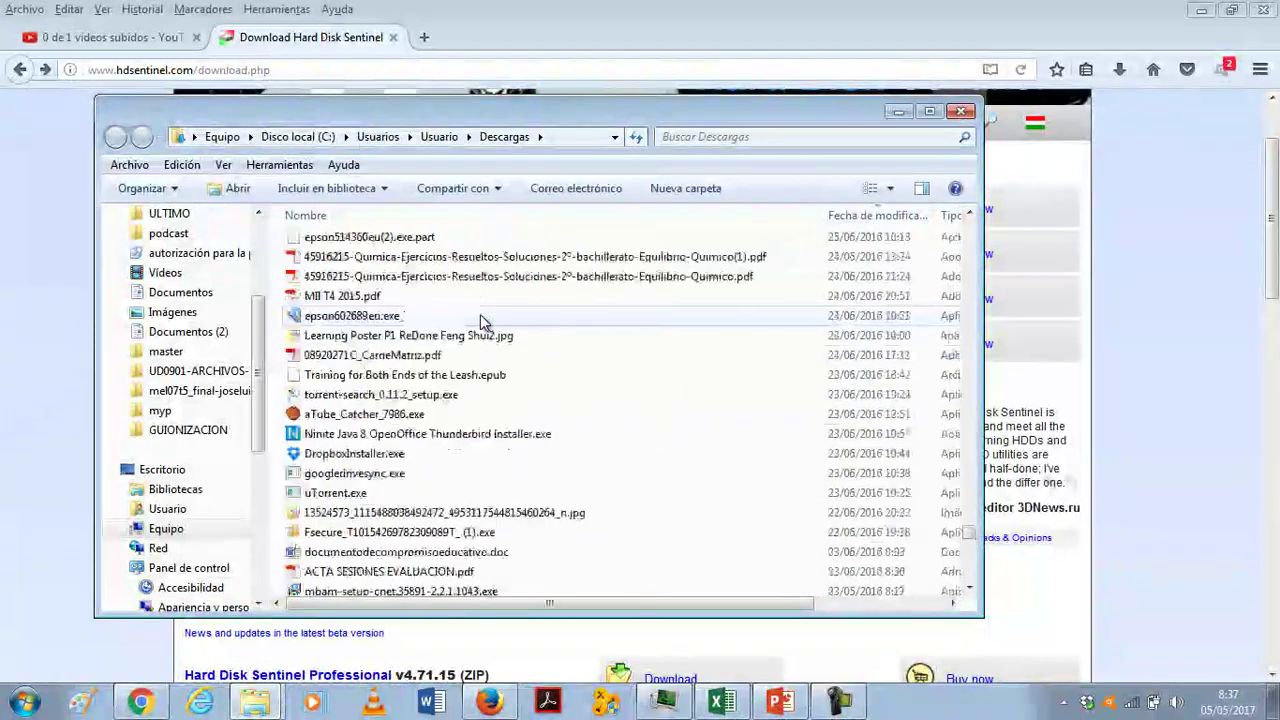
scroll(480, 322, down, 5)
double_click(434, 450)
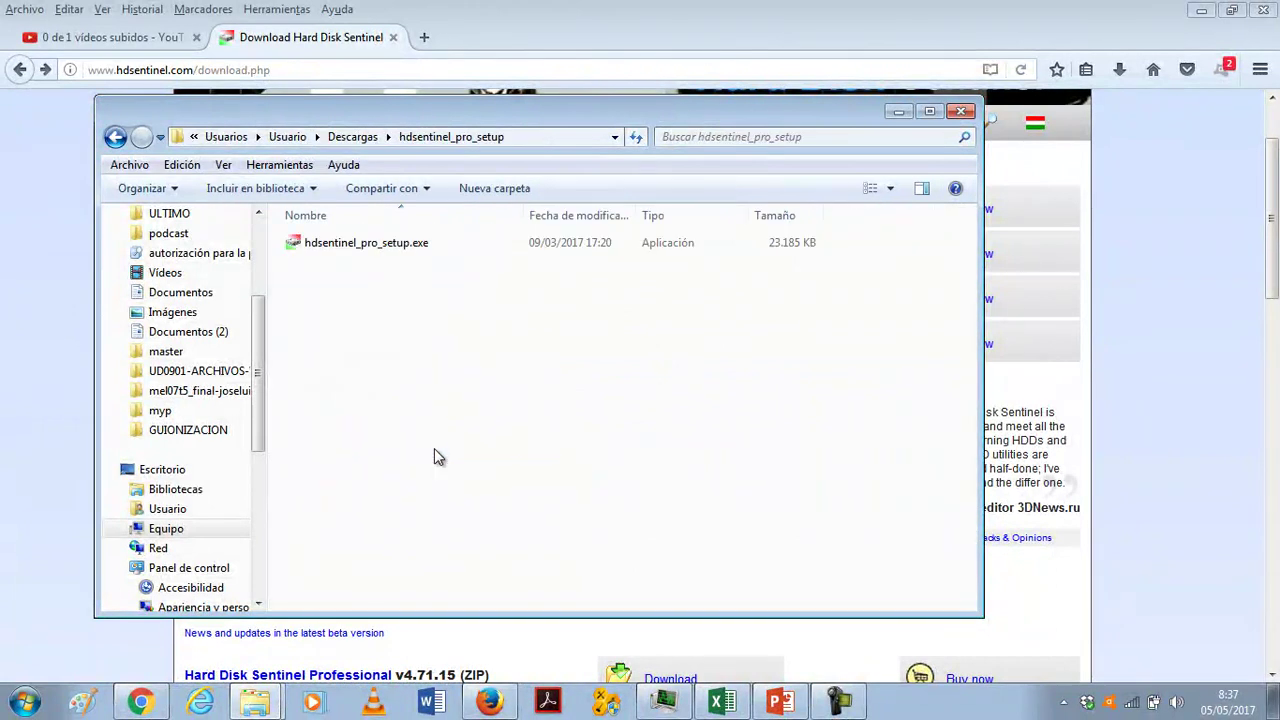
Launch hdsentinel_pro_setup.exe with Español as the installation language and continue to the licence agreement.
double_click(421, 250)
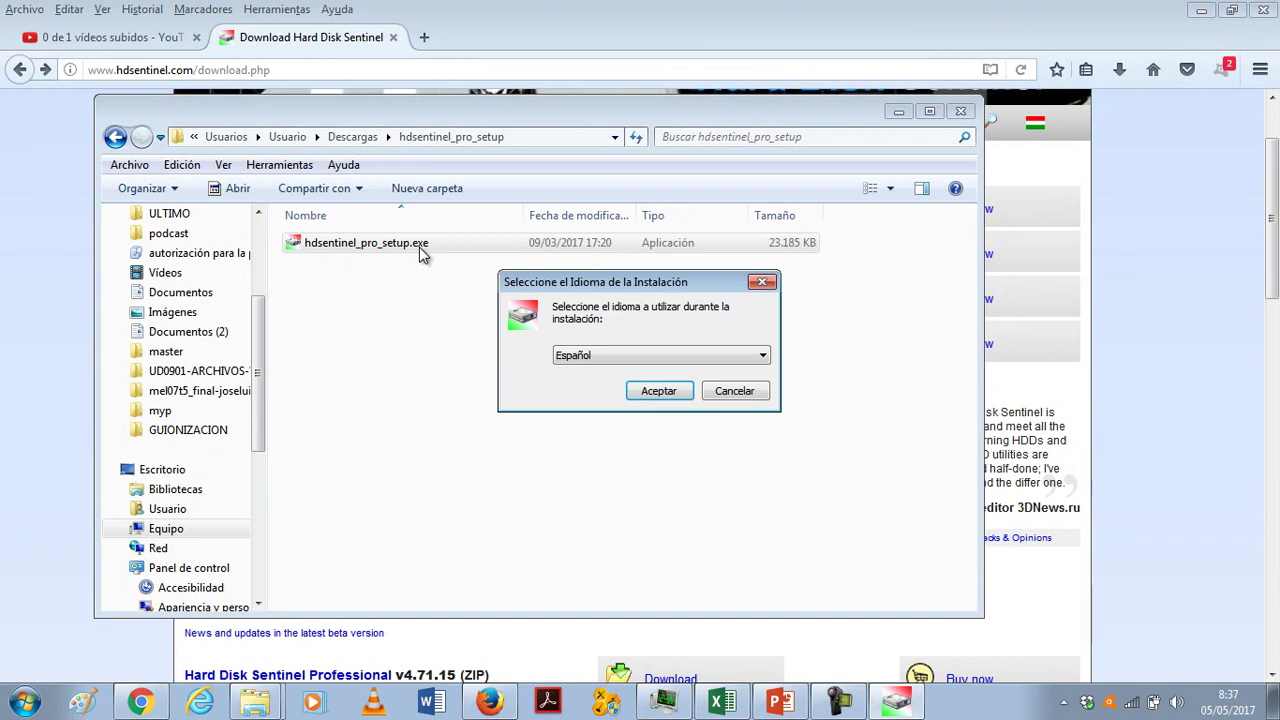
click(660, 392)
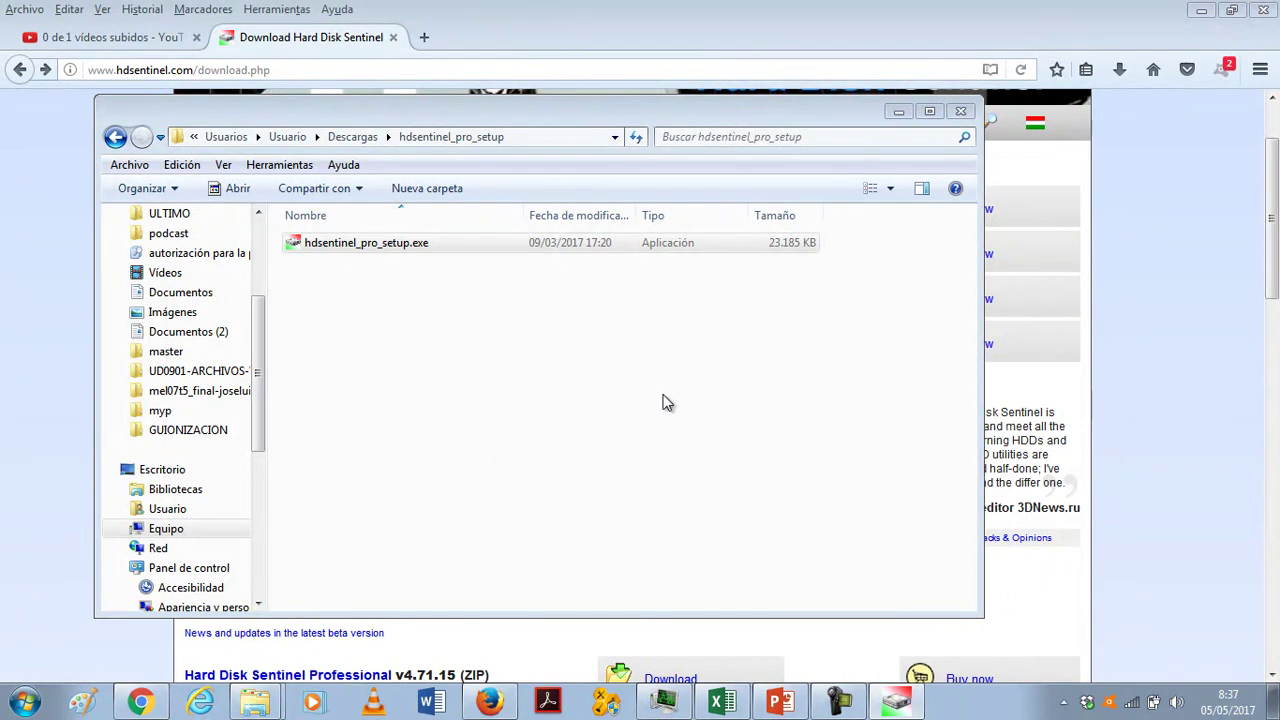
click(722, 499)
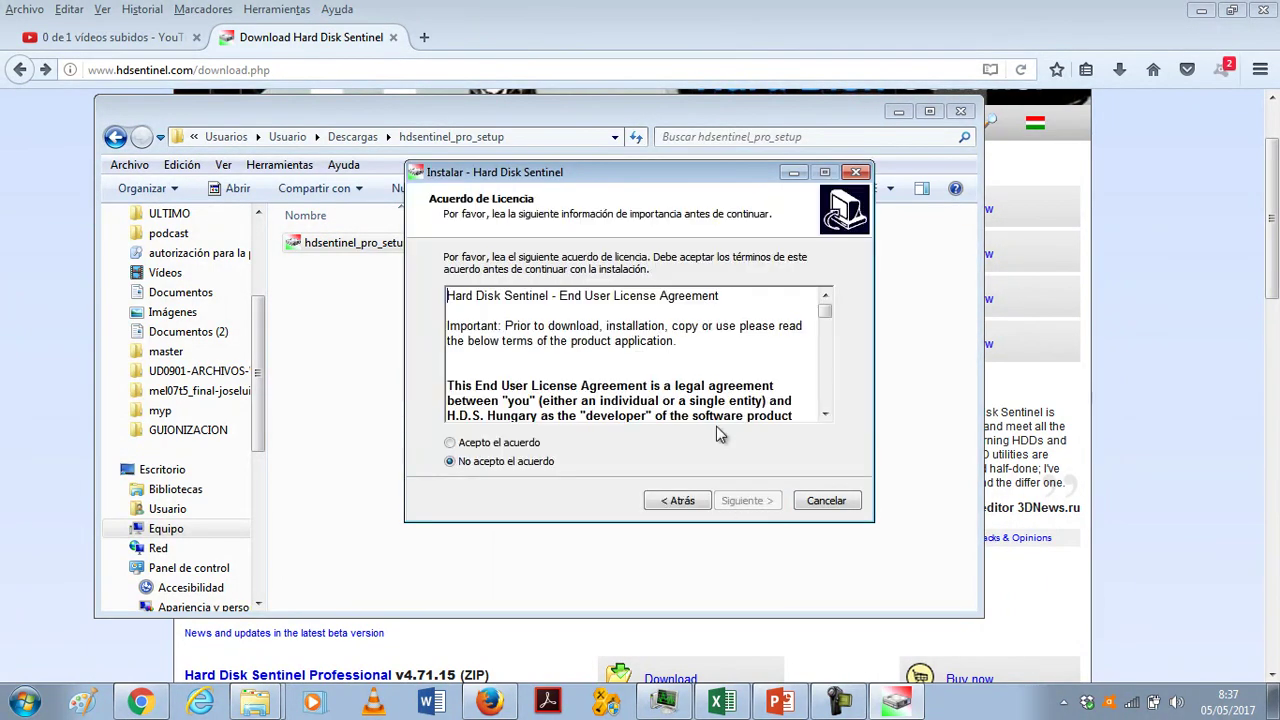
Return to the installer after a glance at the download page, accept the licence agreement and continue to the destination folder.
click(620, 48)
scroll(530, 280, up, 2)
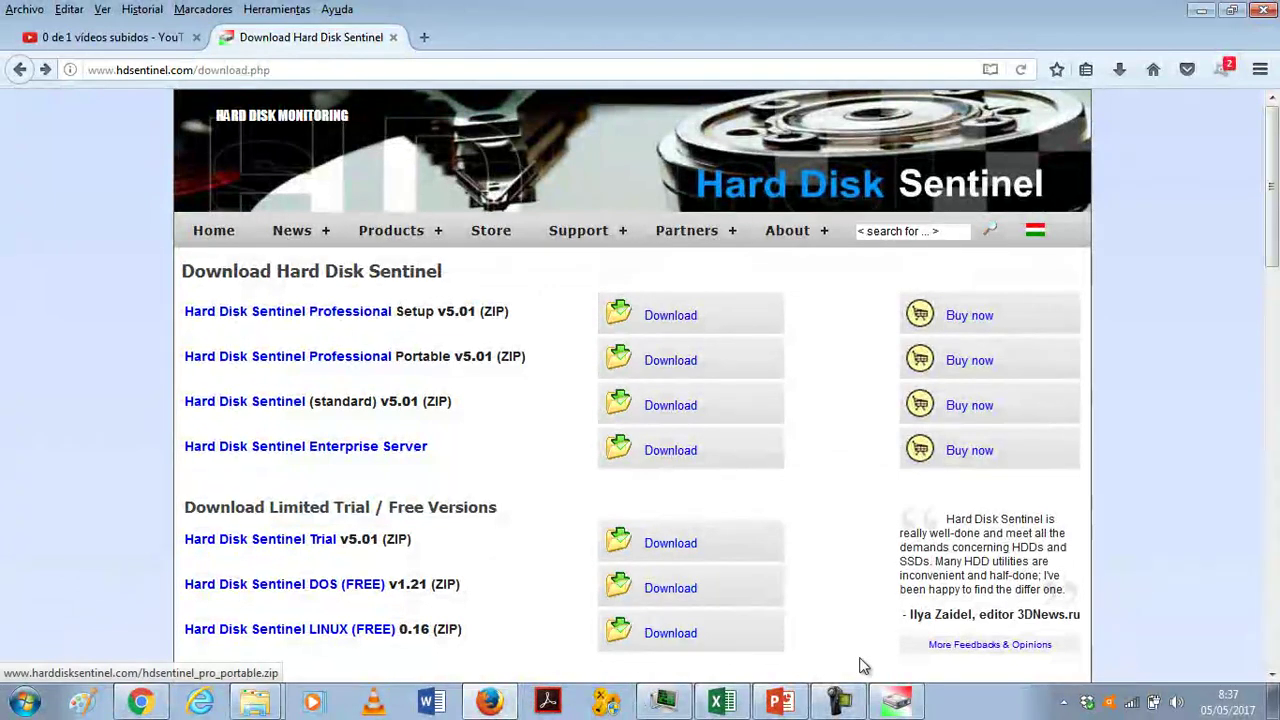
click(896, 700)
click(531, 443)
click(750, 501)
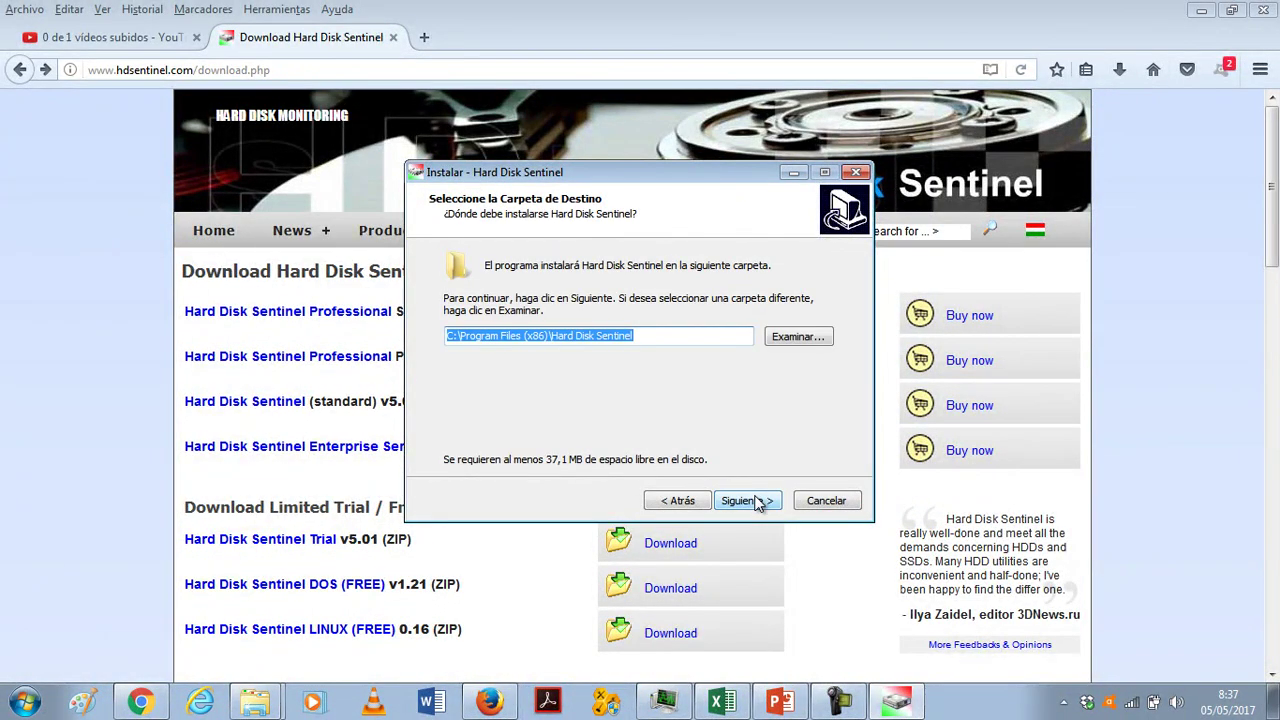
Install Hard Disk Sentinel in C:\Program Files (x86)\Hard Disk Sentinel with desktop and quick launch icons.
click(748, 501)
click(748, 501)
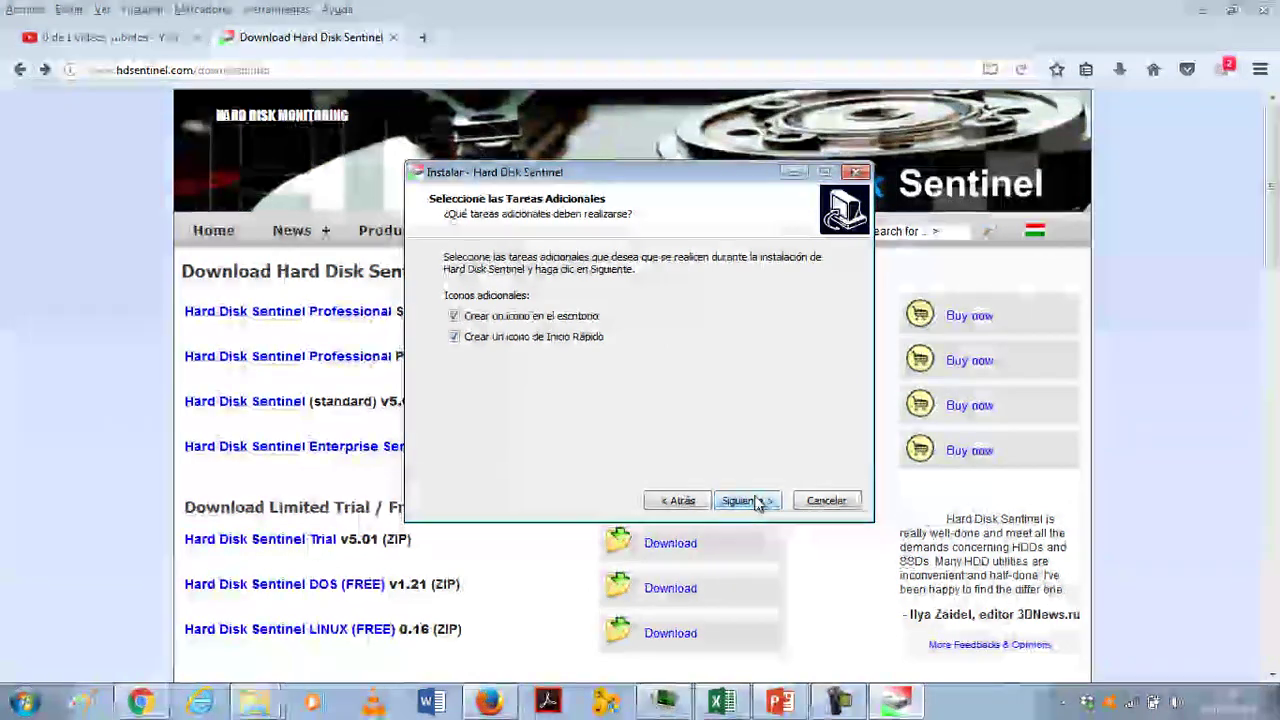
click(748, 501)
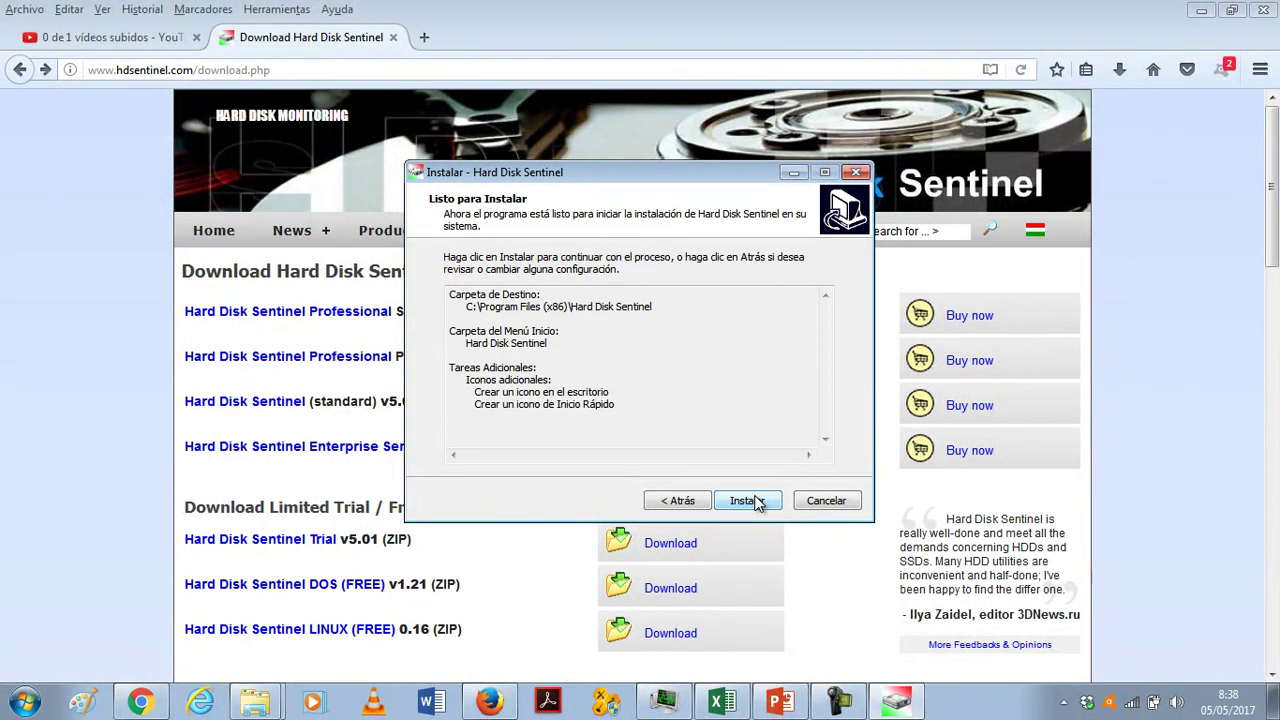
click(748, 501)
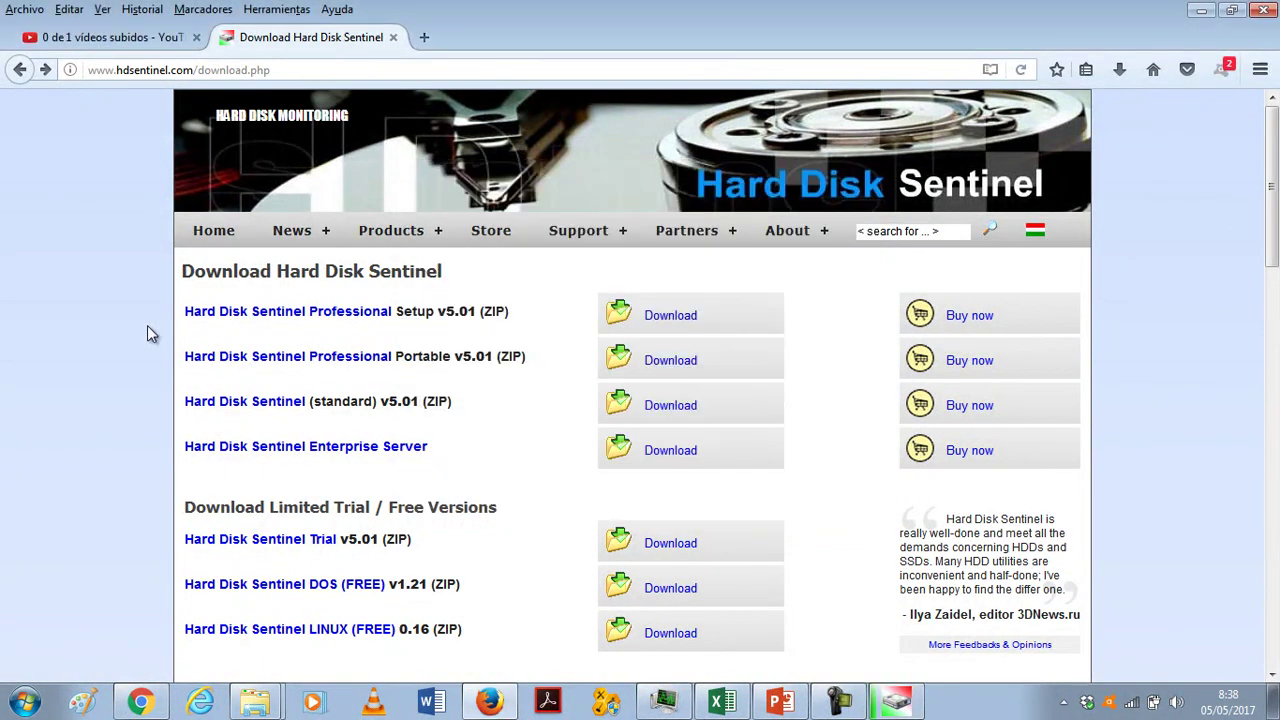
Request the Hard Disk Sentinel Professional Setup v5.01 download again from the website.
click(662, 320)
click(374, 286)
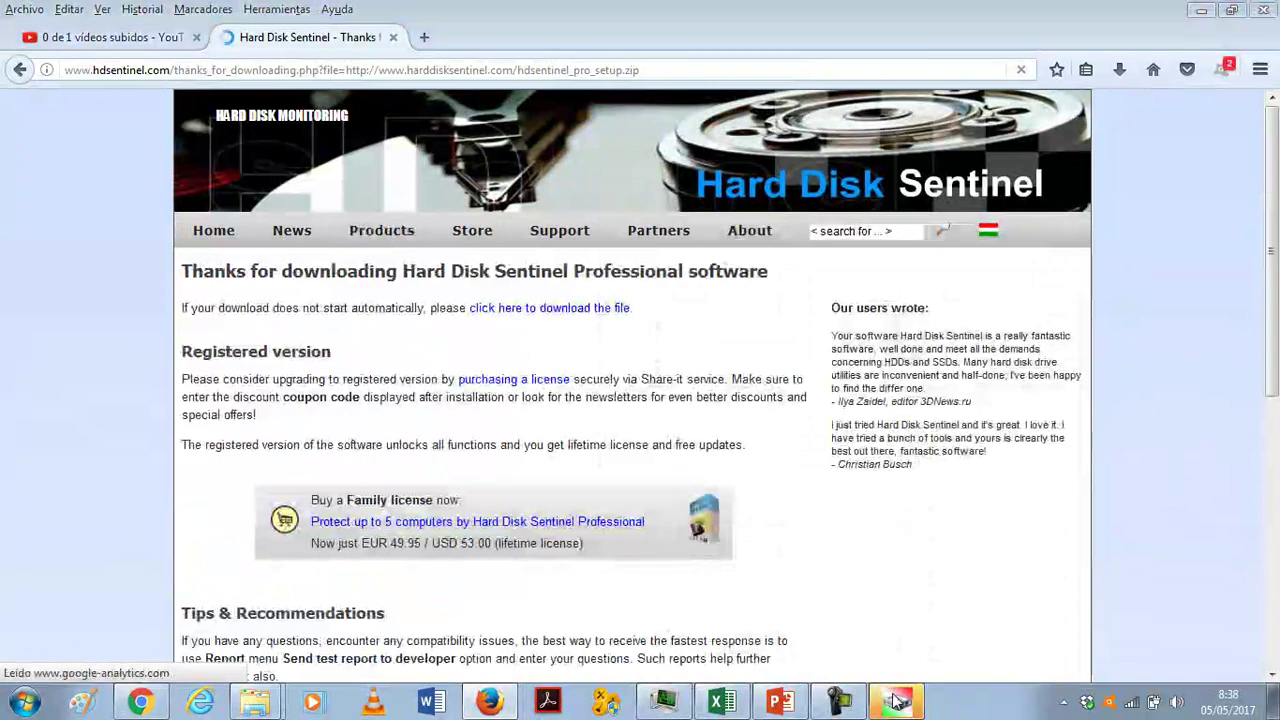
Finish the installer and switch to Hard Disk Sentinel, closing its evaluation notice and maximizing the main window.
click(897, 700)
click(746, 499)
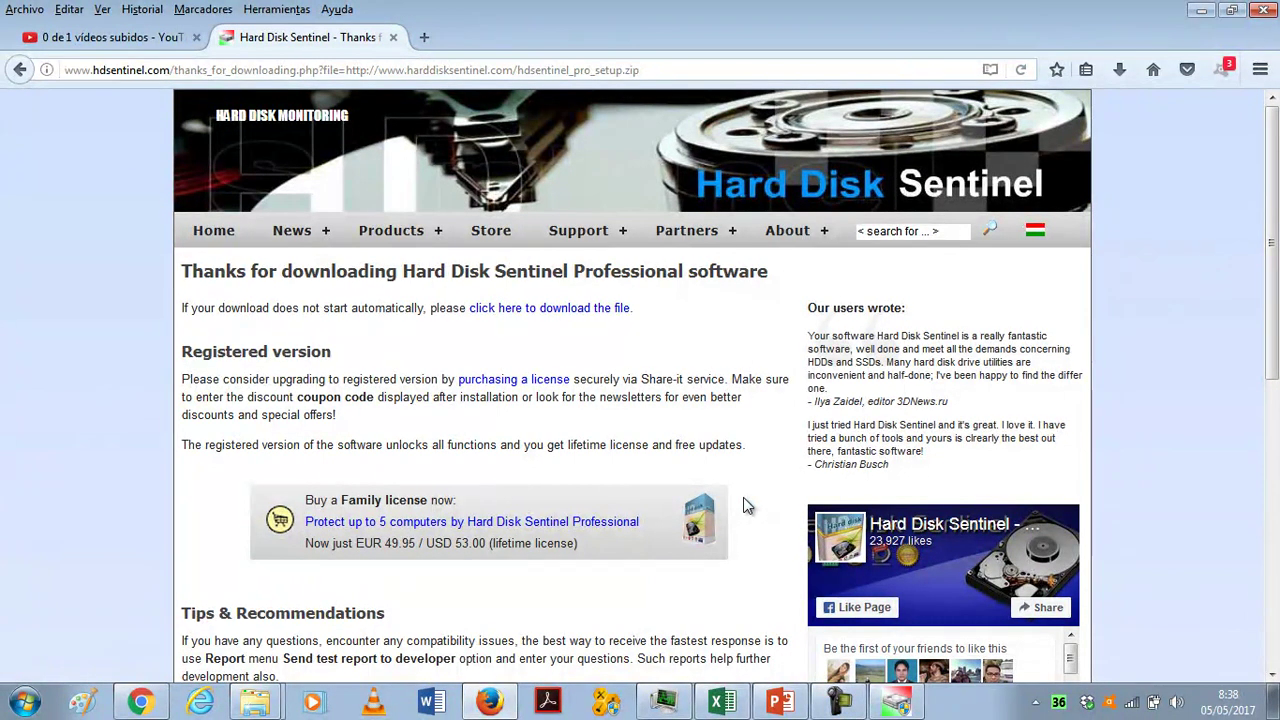
click(893, 695)
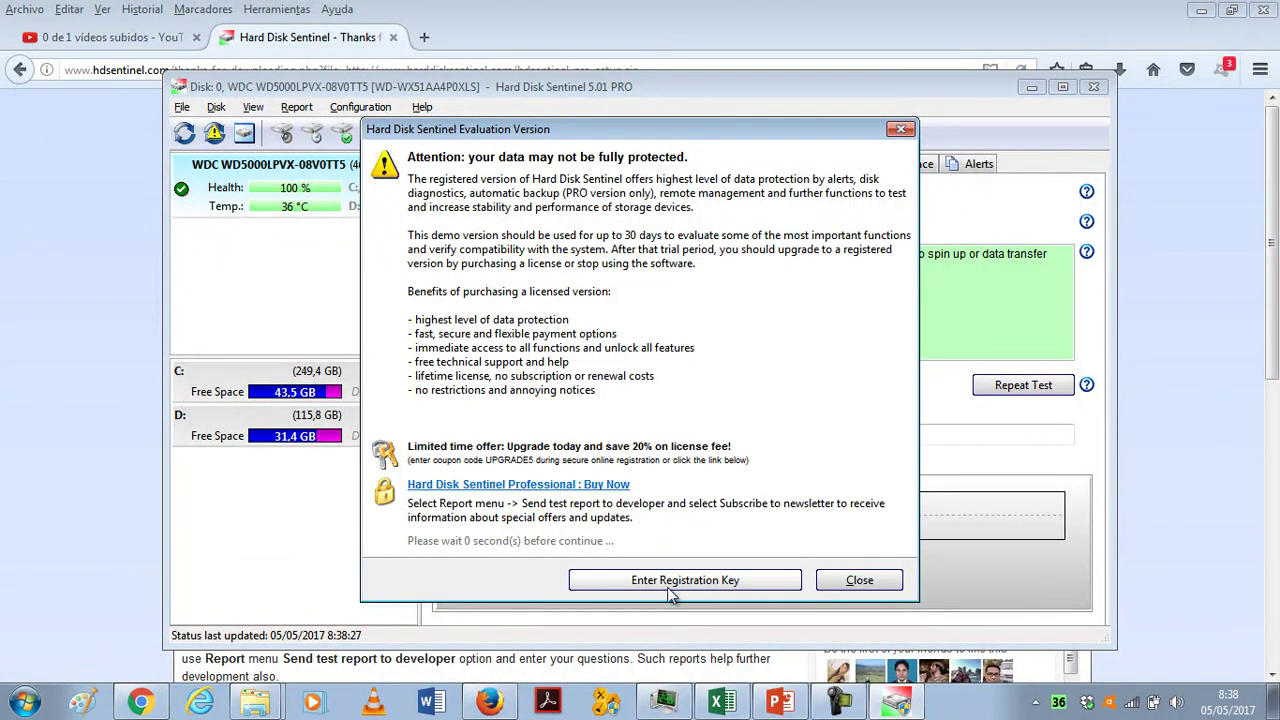
click(872, 585)
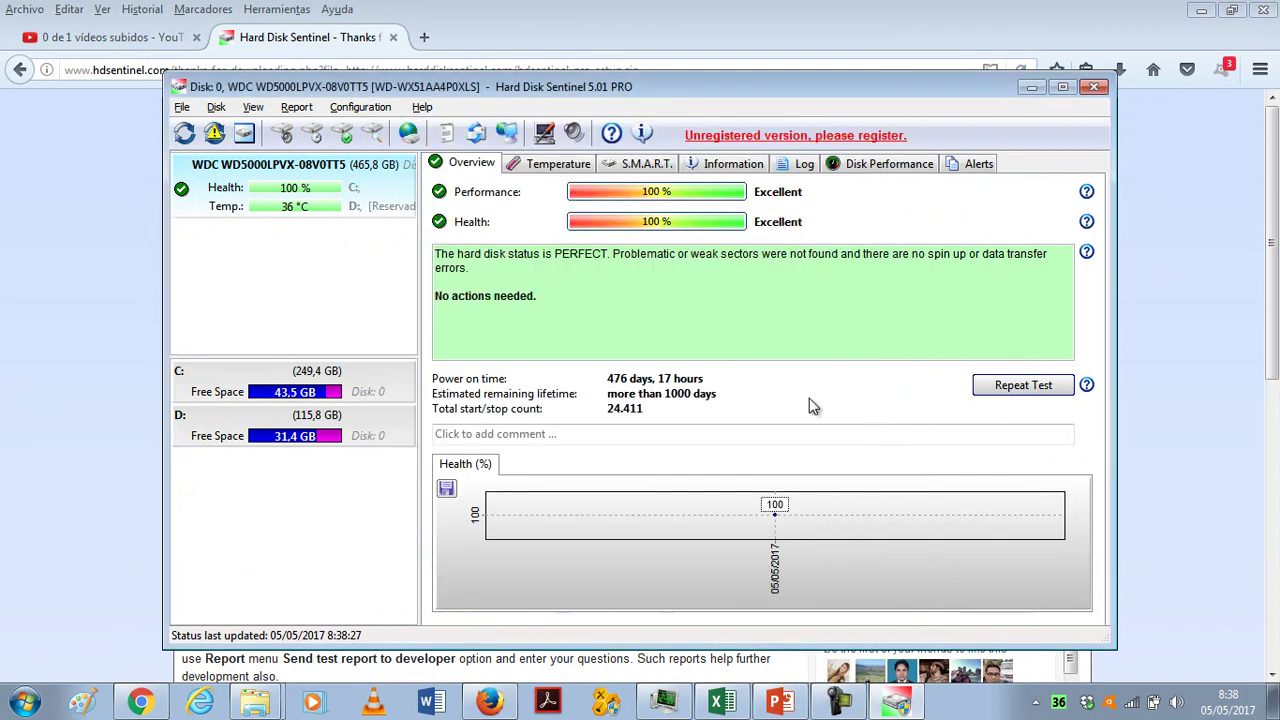
double_click(755, 95)
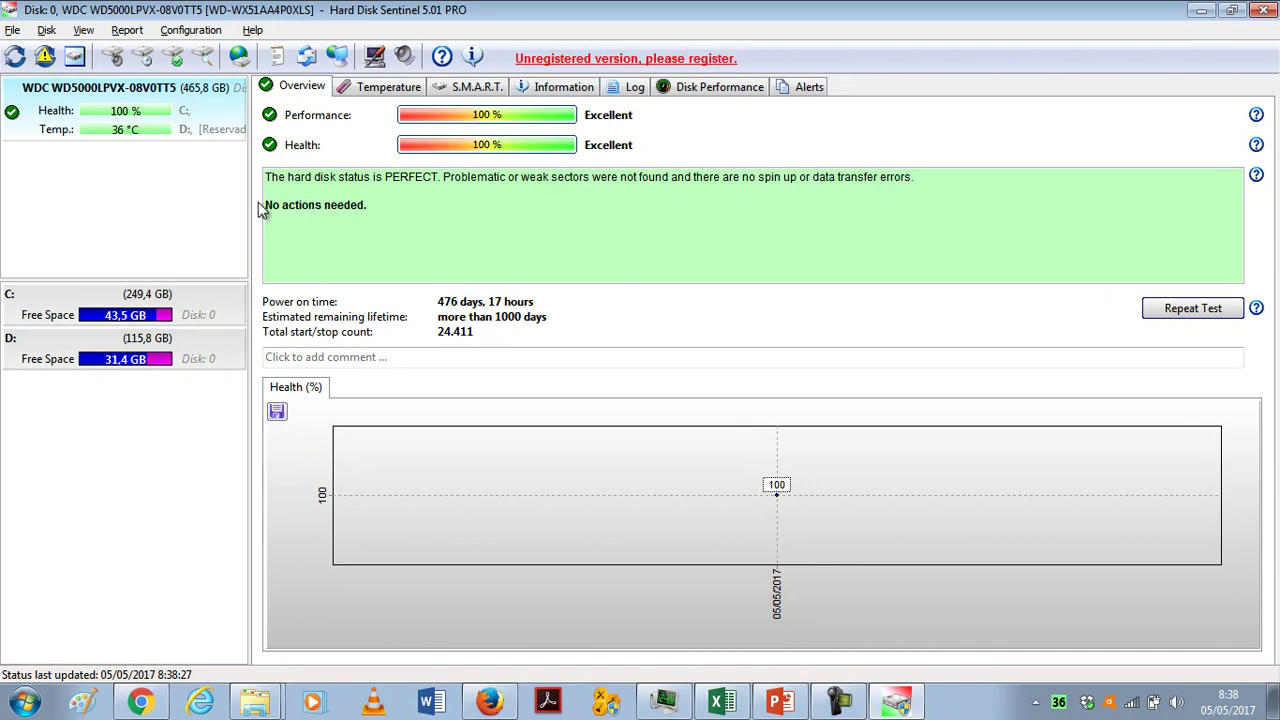
Dismiss the Facebook notification and refresh the hard disk status.
click(75, 60)
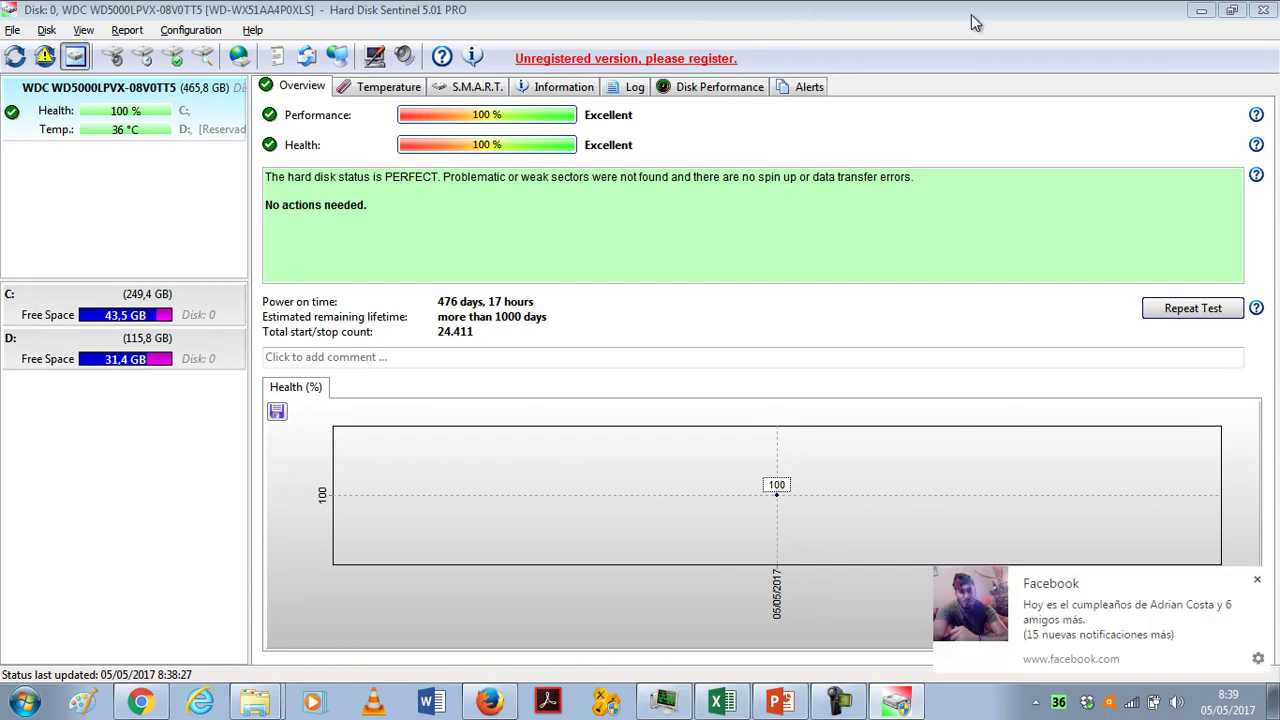
click(1257, 580)
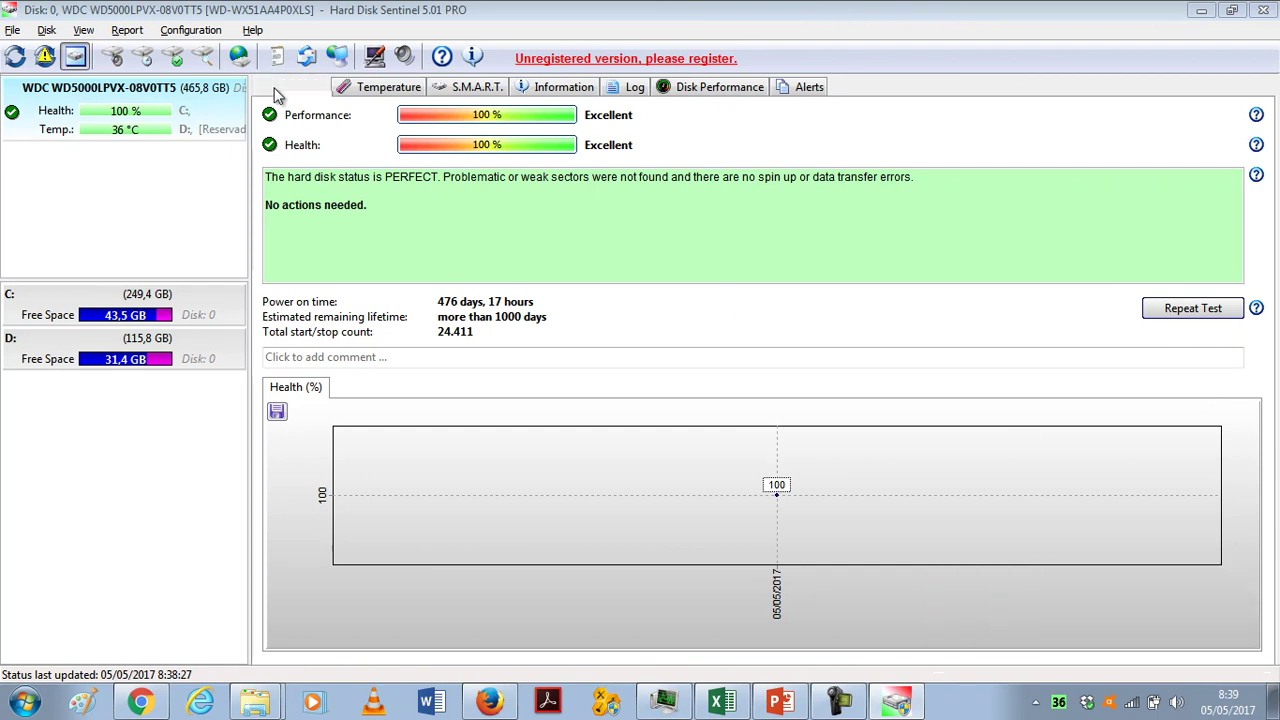
click(16, 58)
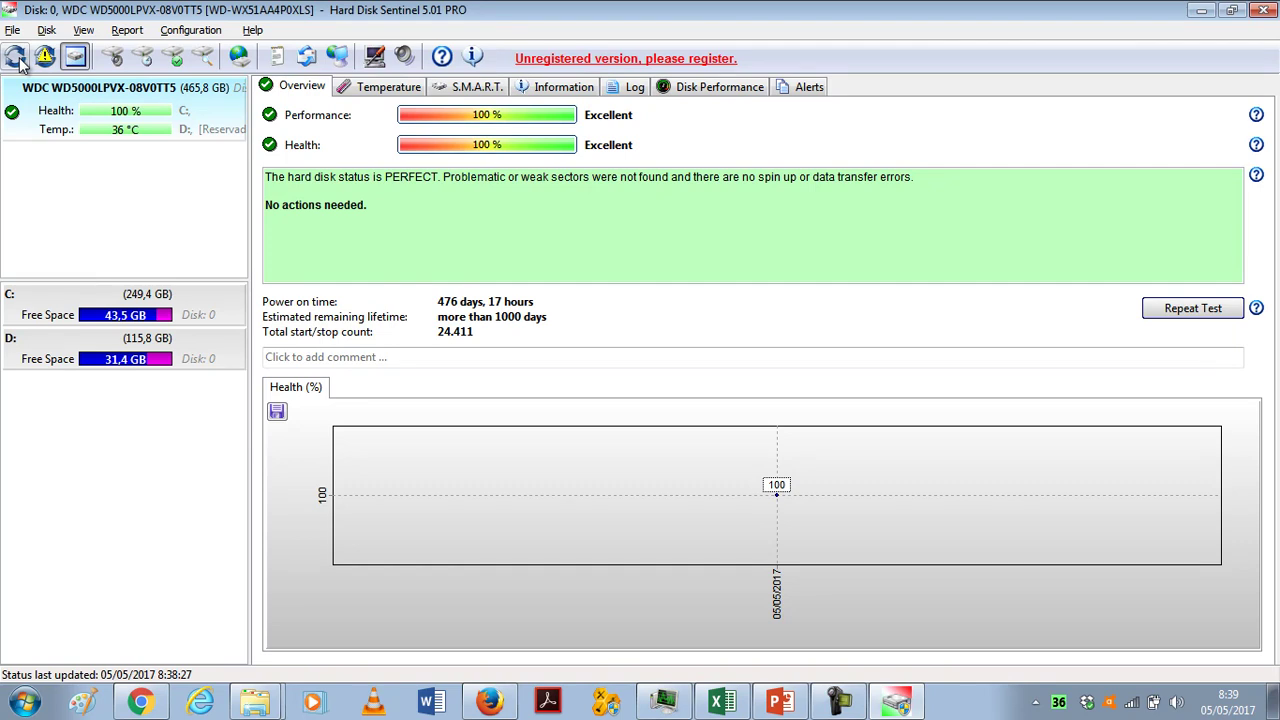
click(77, 60)
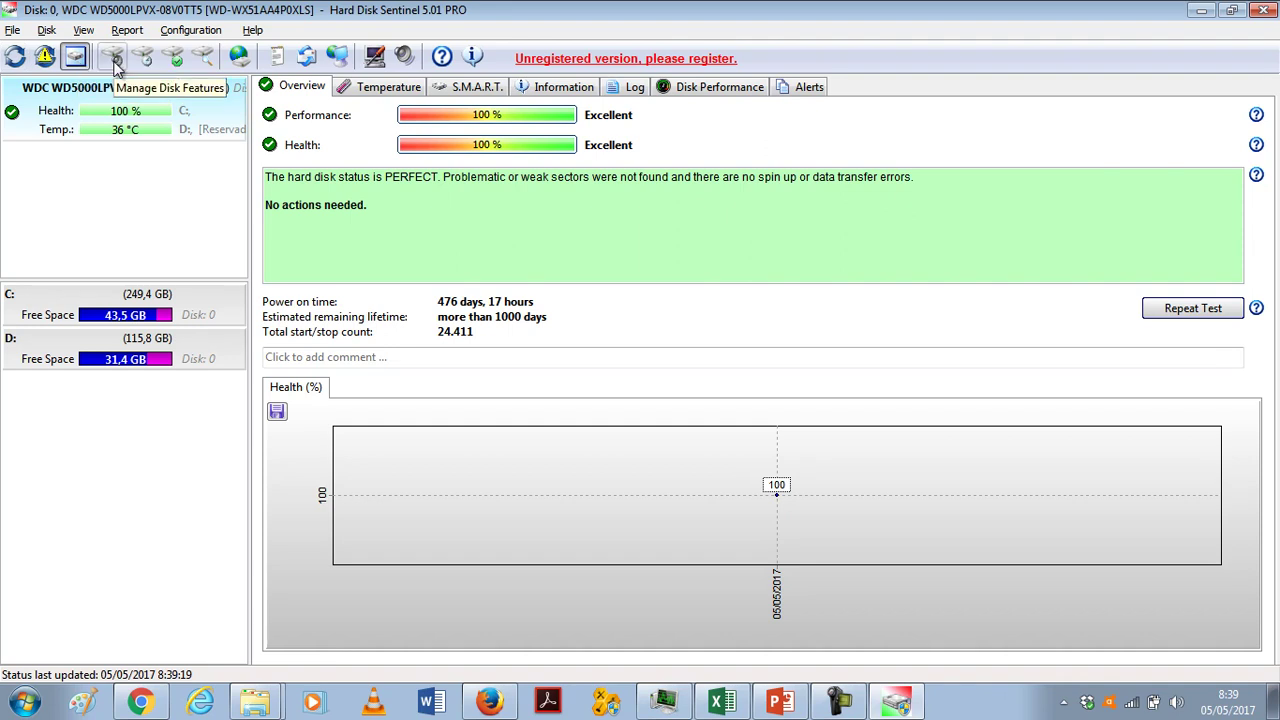
View the Manage Disk Features options and the Random Seek Test window without starting a test.
click(114, 60)
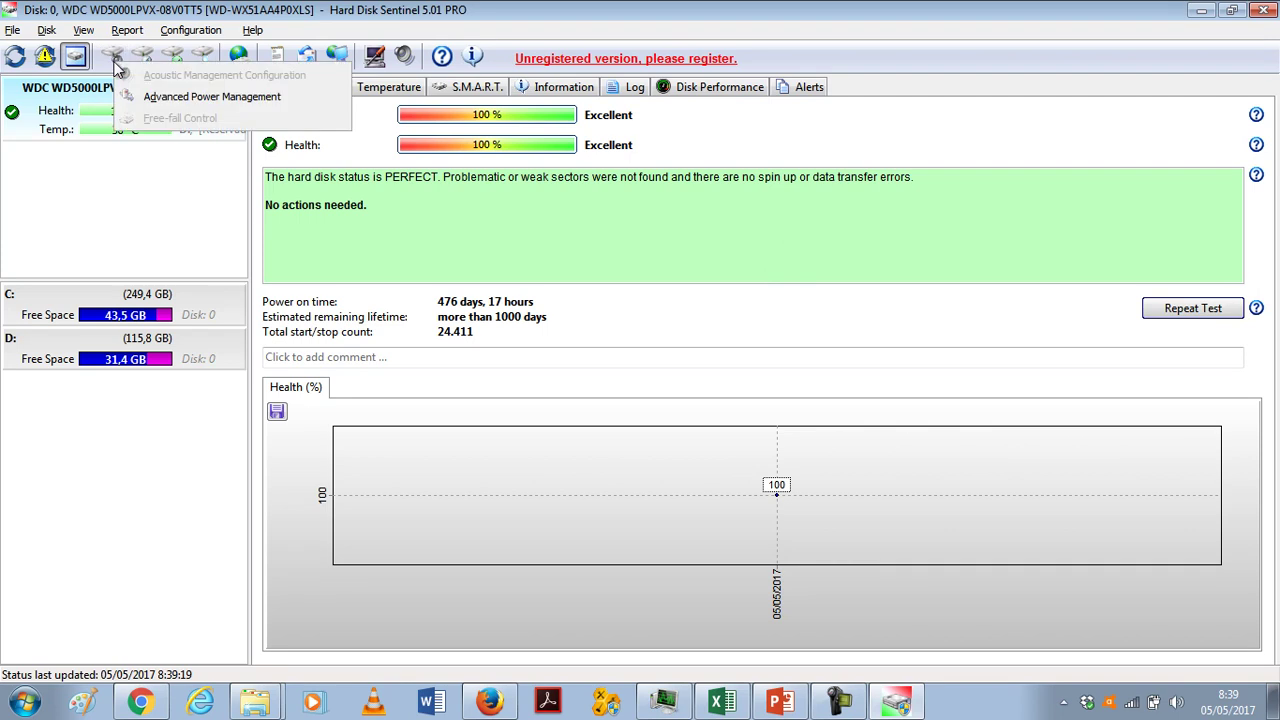
click(150, 60)
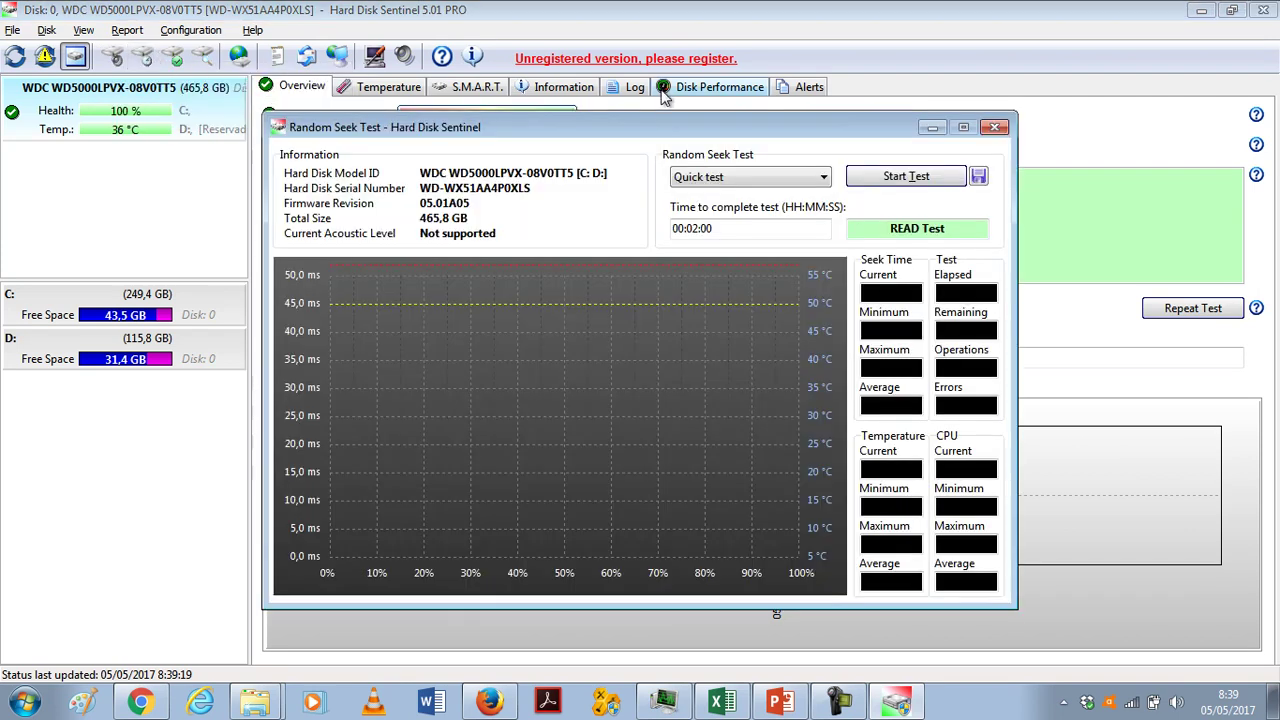
click(996, 128)
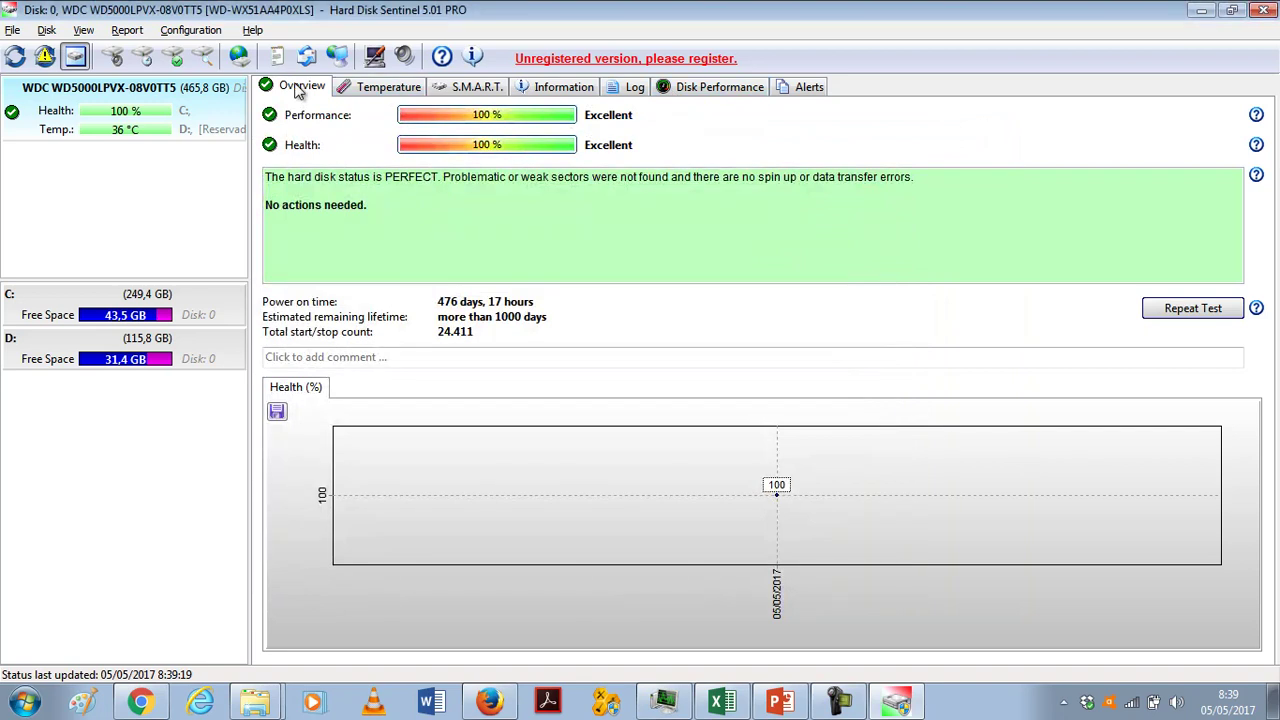
Run the Random Seek Test on the hard disk as a Quick test, then close the test window.
click(145, 60)
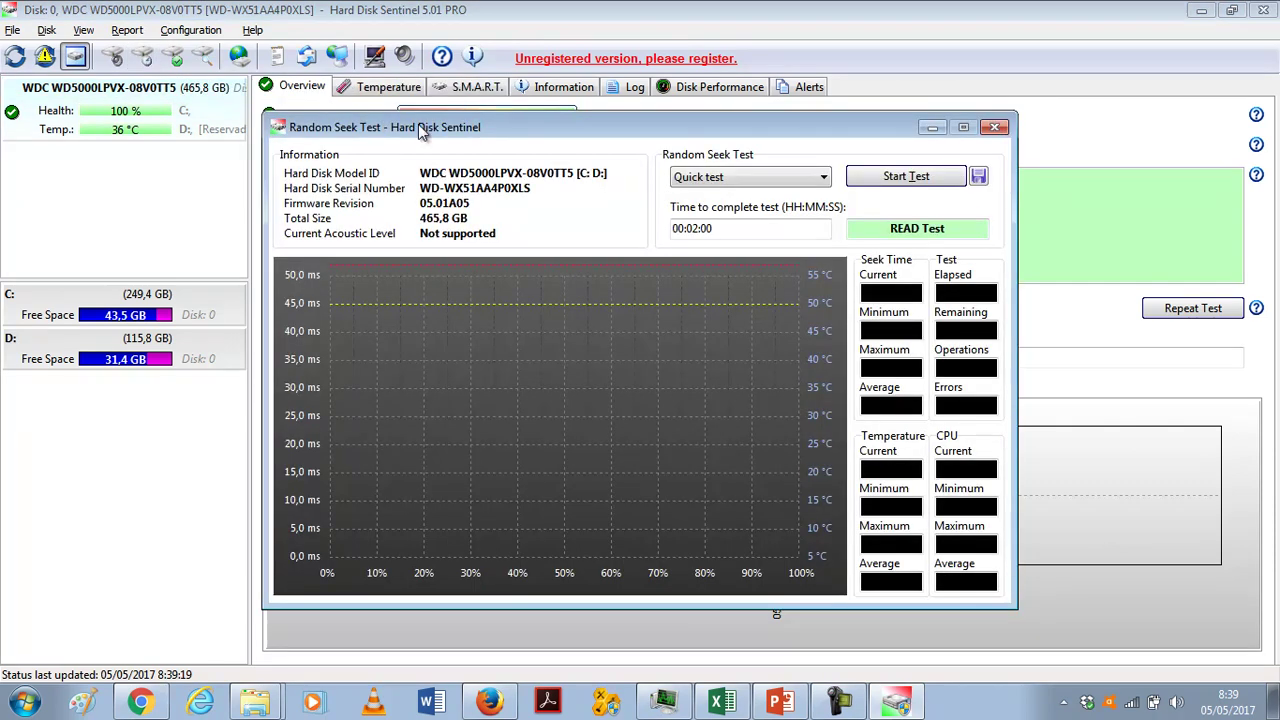
click(910, 177)
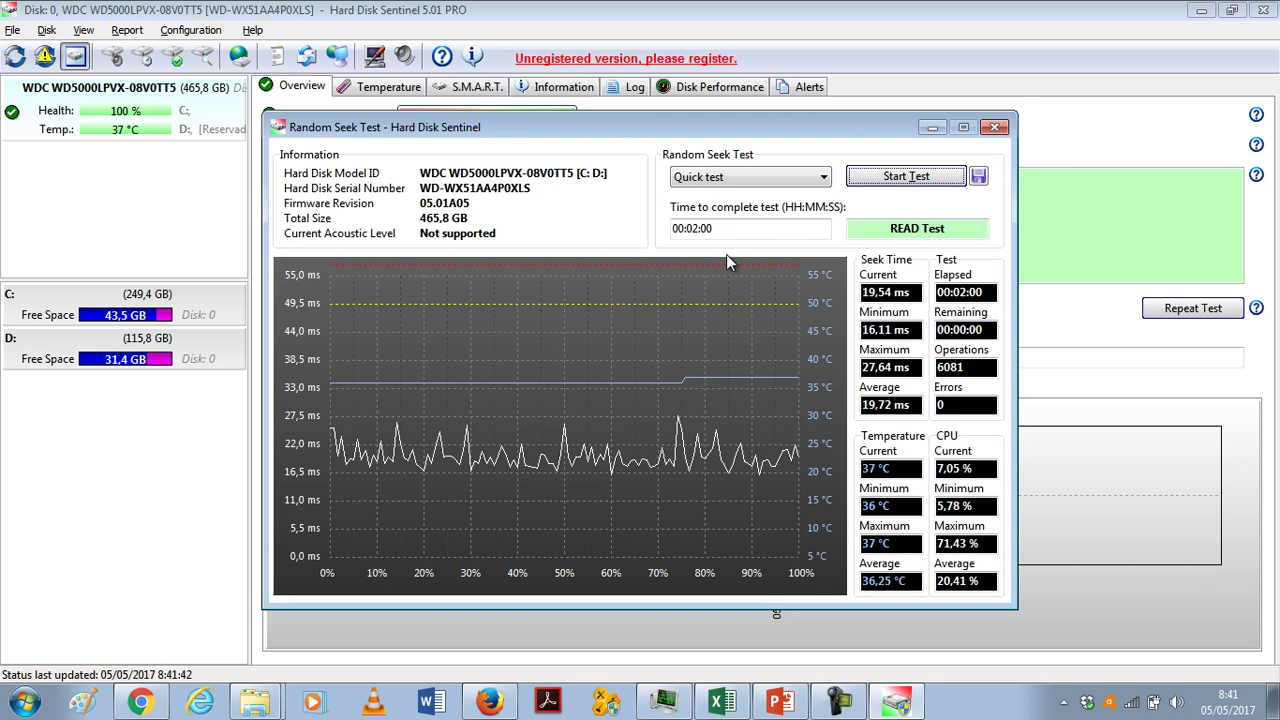
click(994, 127)
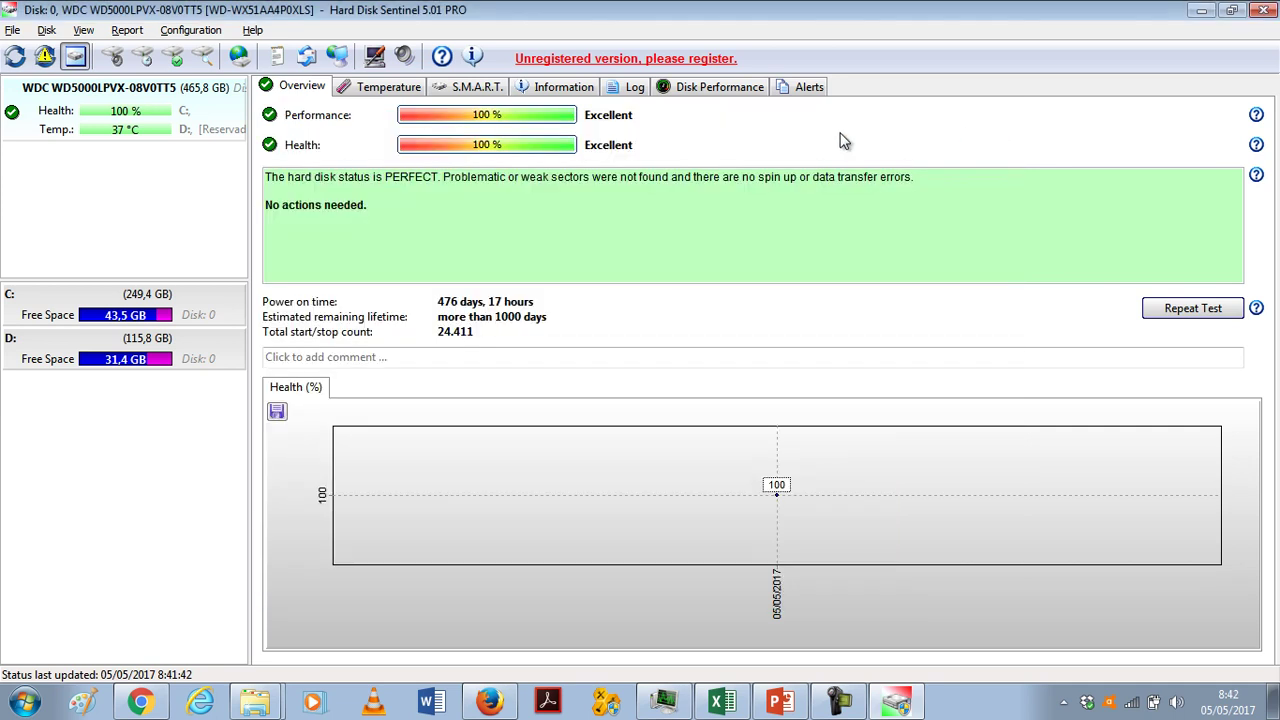
Try to start a surface test on disk 0 with the Read test type, declining to open the registration website.
click(174, 58)
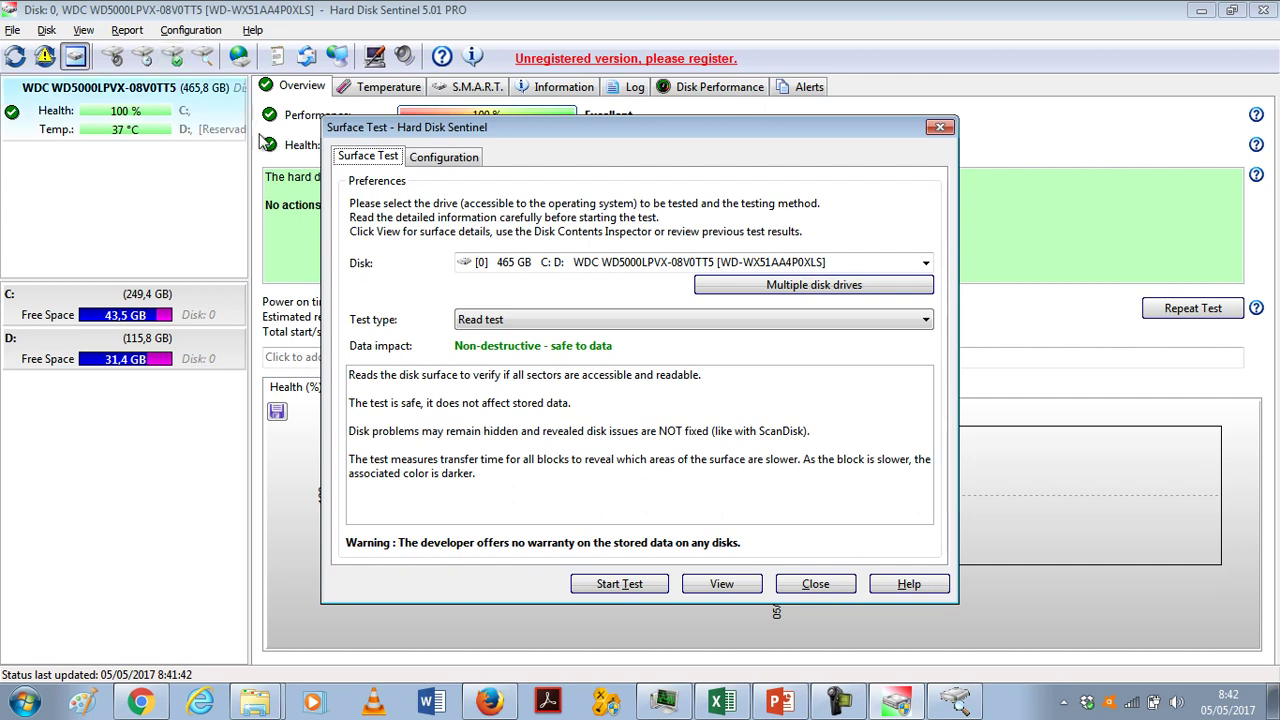
click(617, 322)
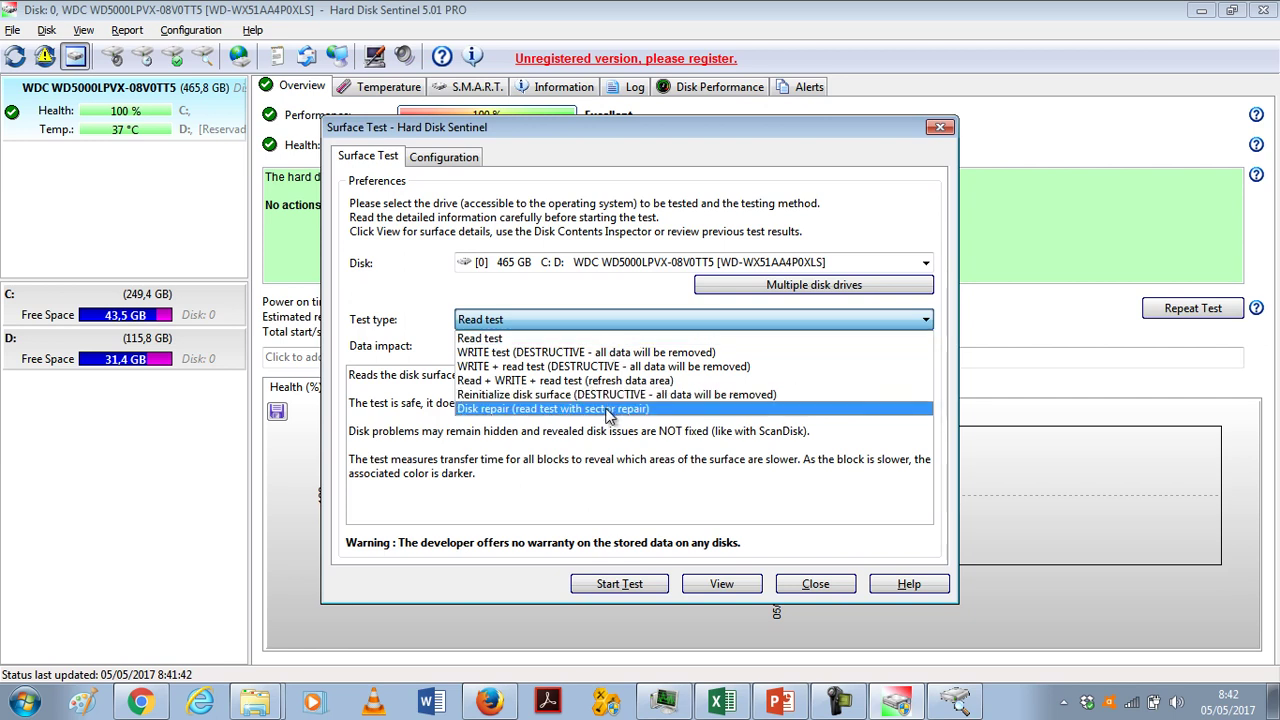
click(606, 339)
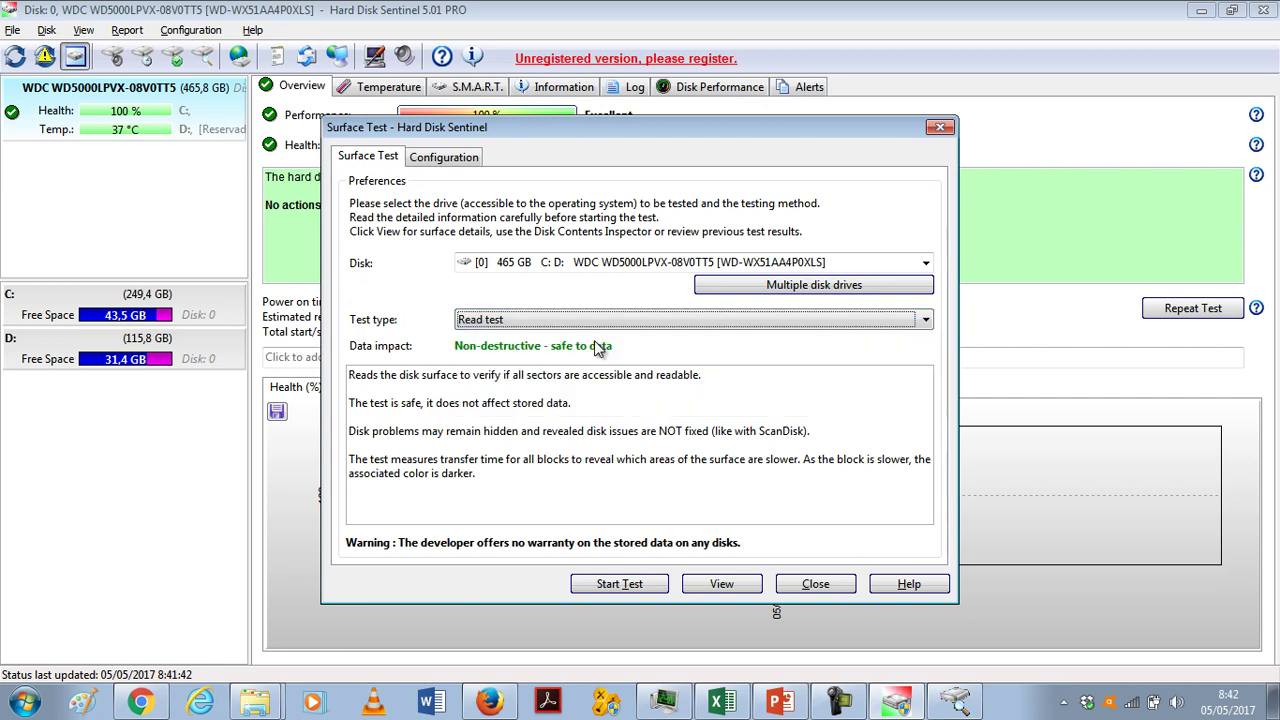
click(659, 586)
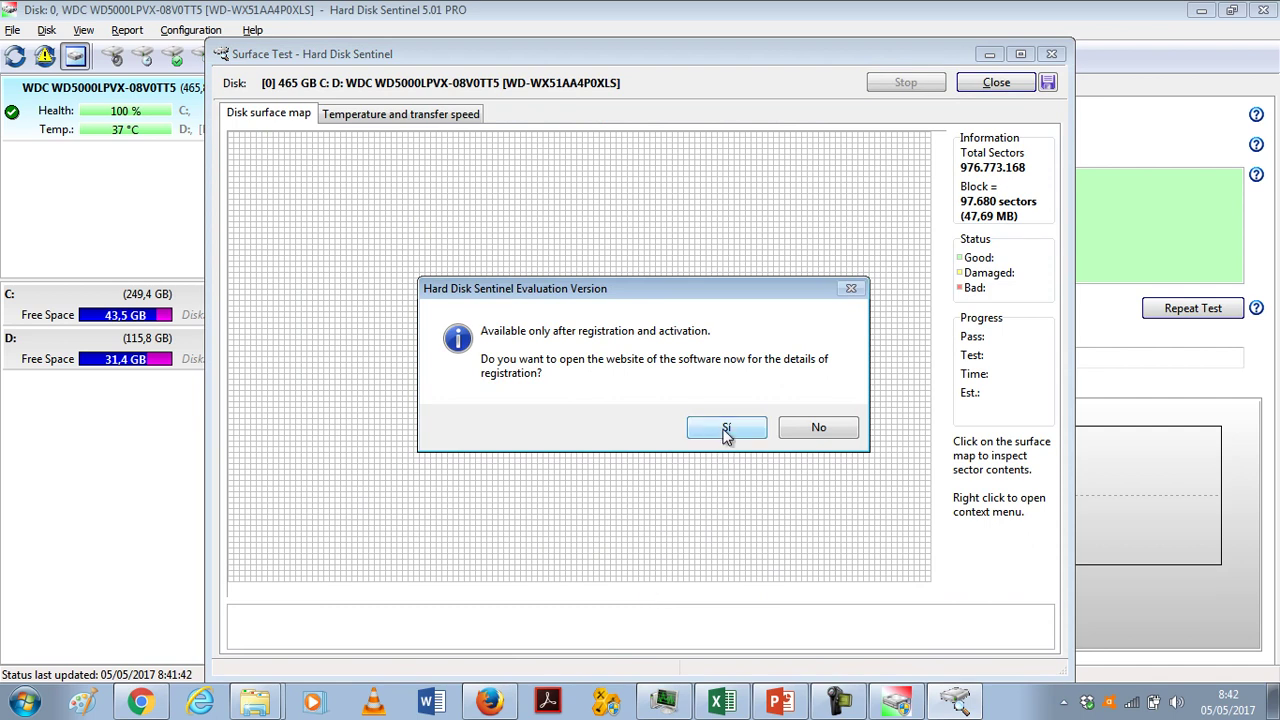
click(818, 428)
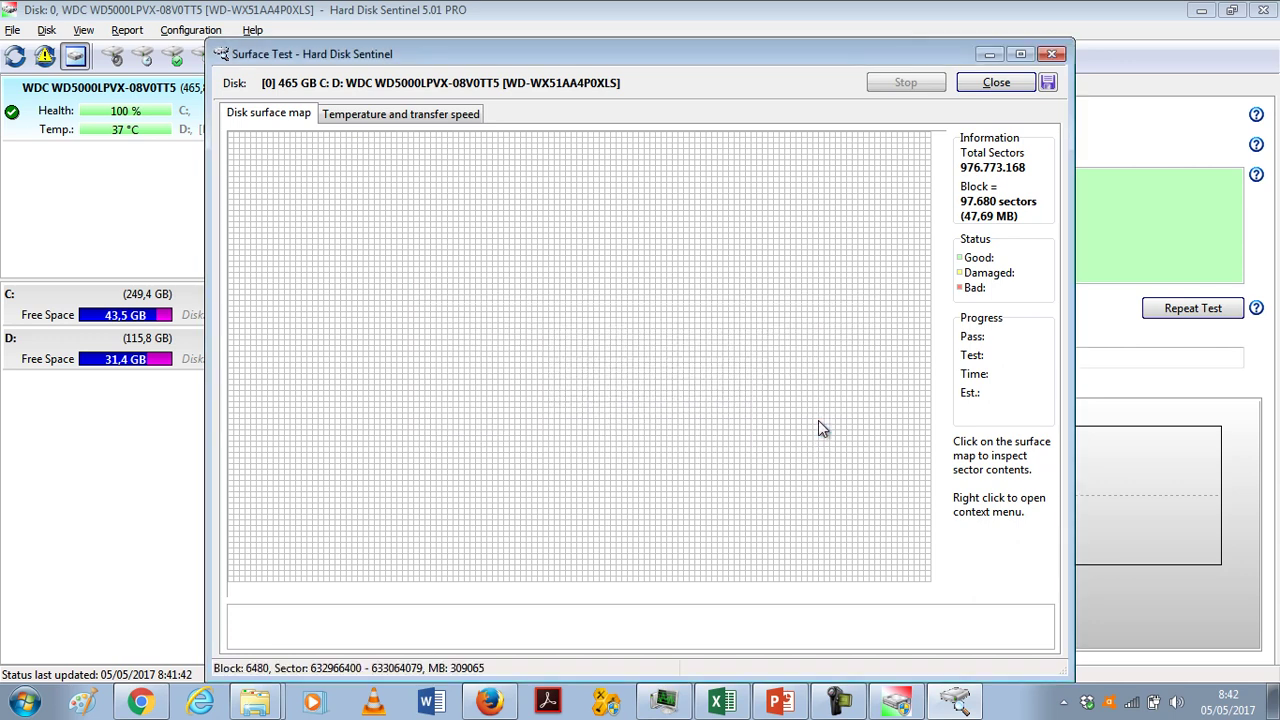
View the surface test's temperature and transfer speed graphs and its disk surface map, then close the test window.
click(388, 118)
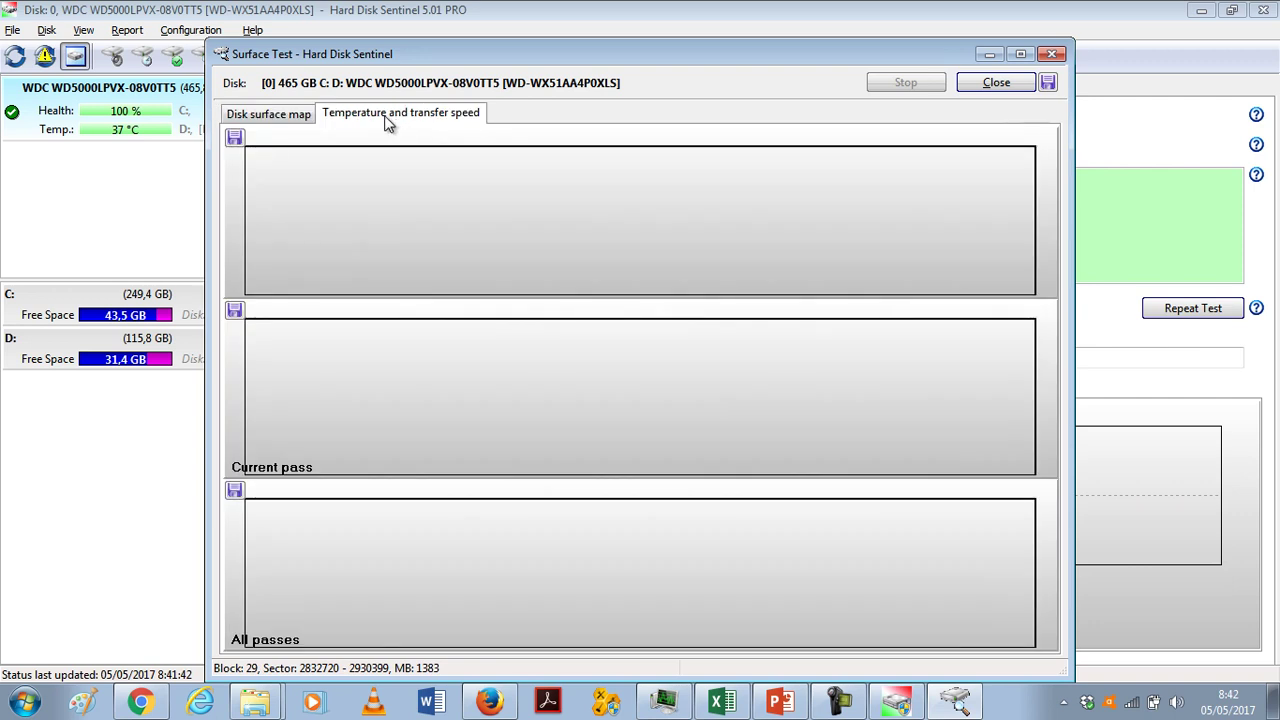
click(272, 114)
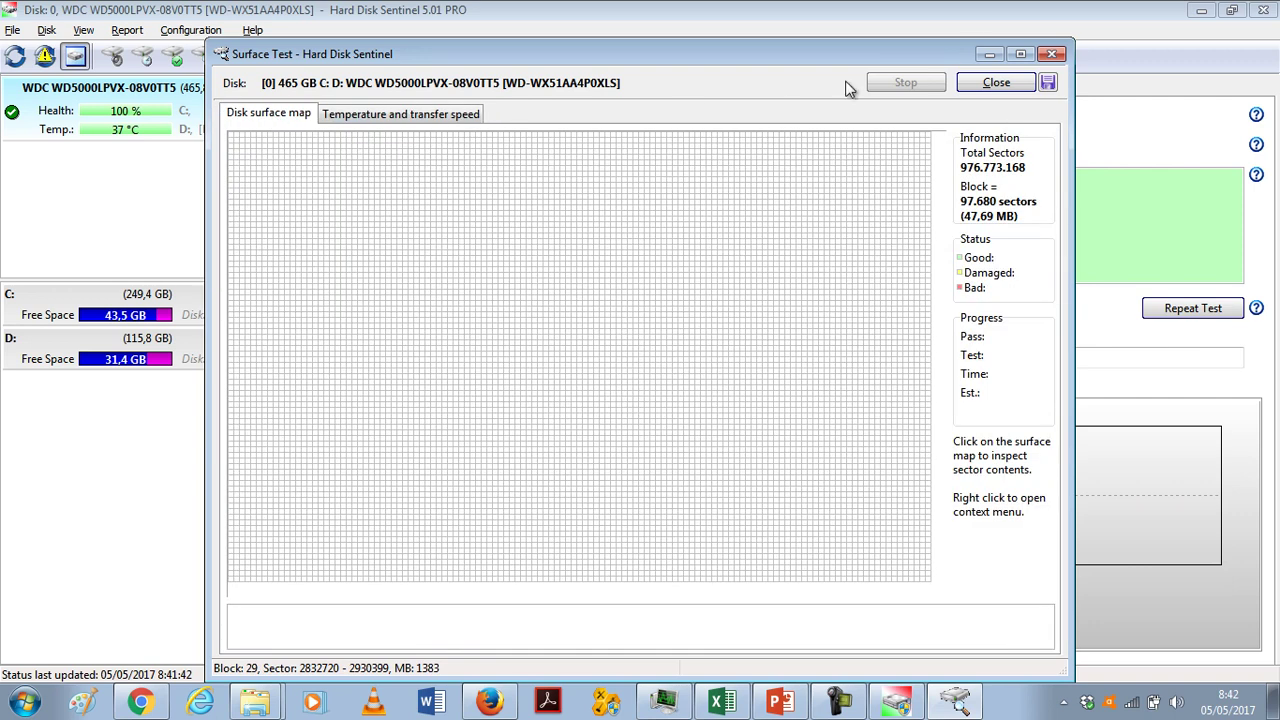
click(1050, 54)
Start the Short Self-test on the WDC WD5000LPVX hard disk.
click(181, 97)
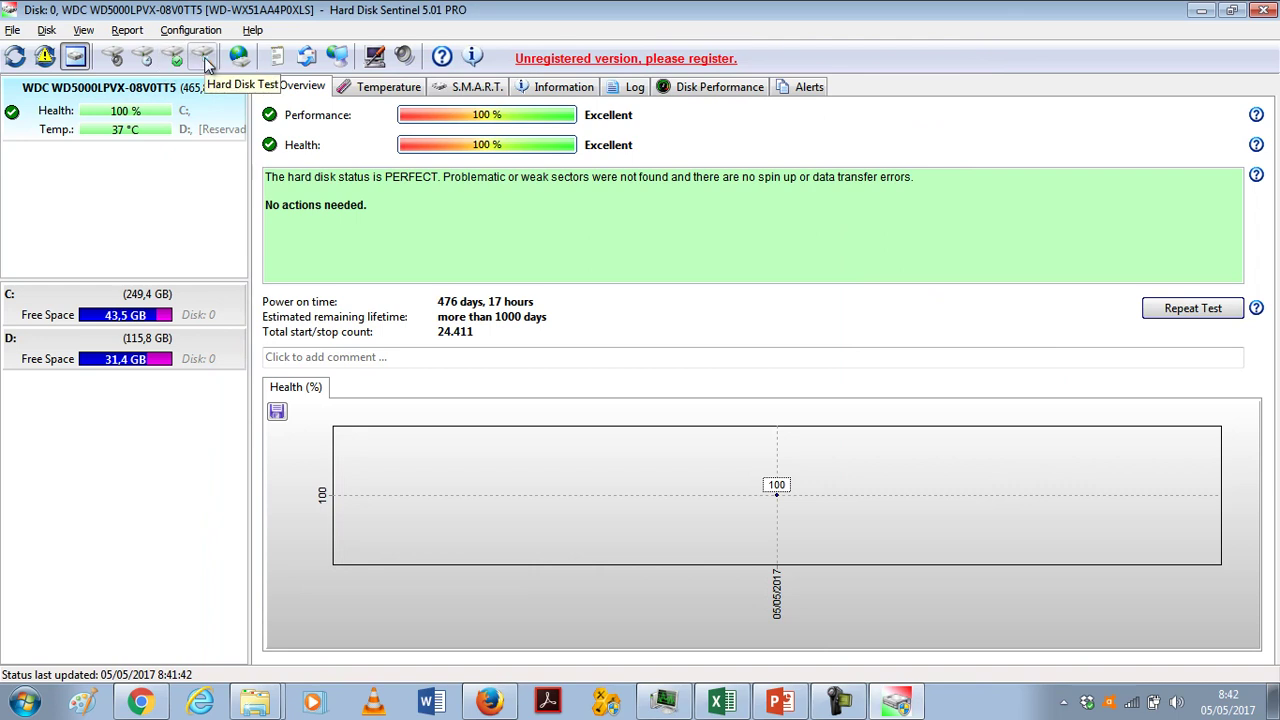
click(205, 60)
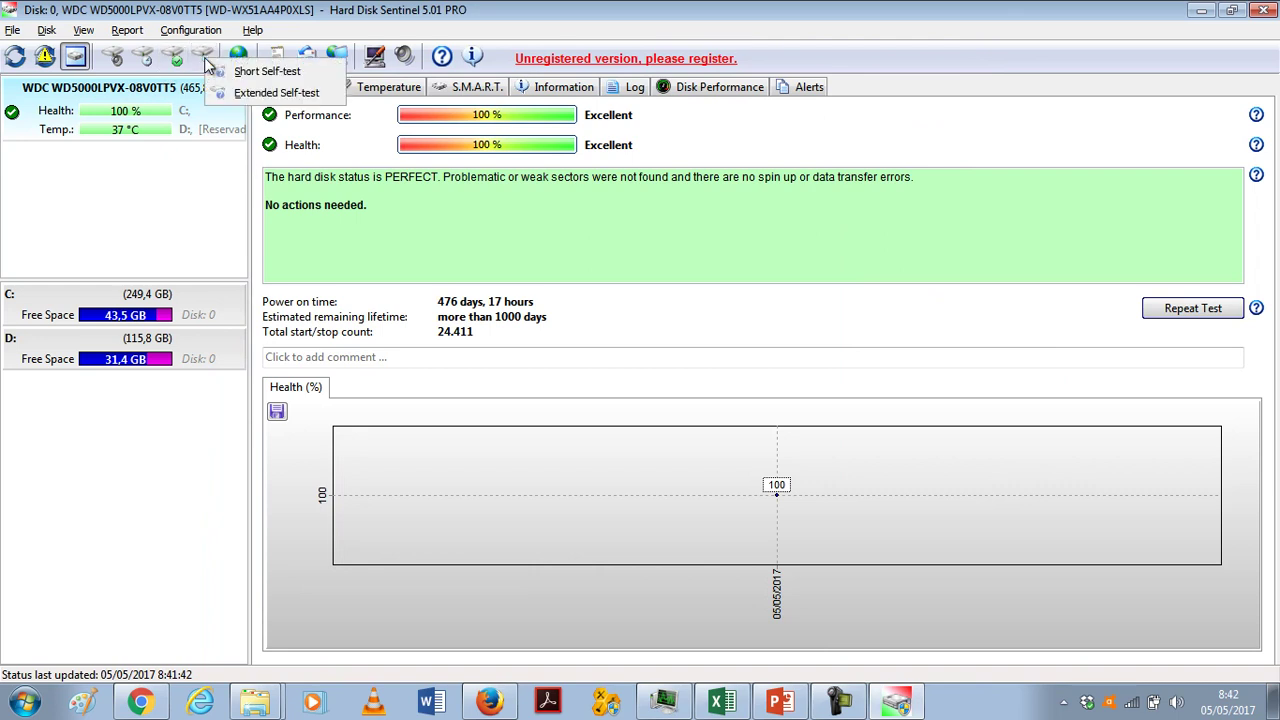
click(262, 72)
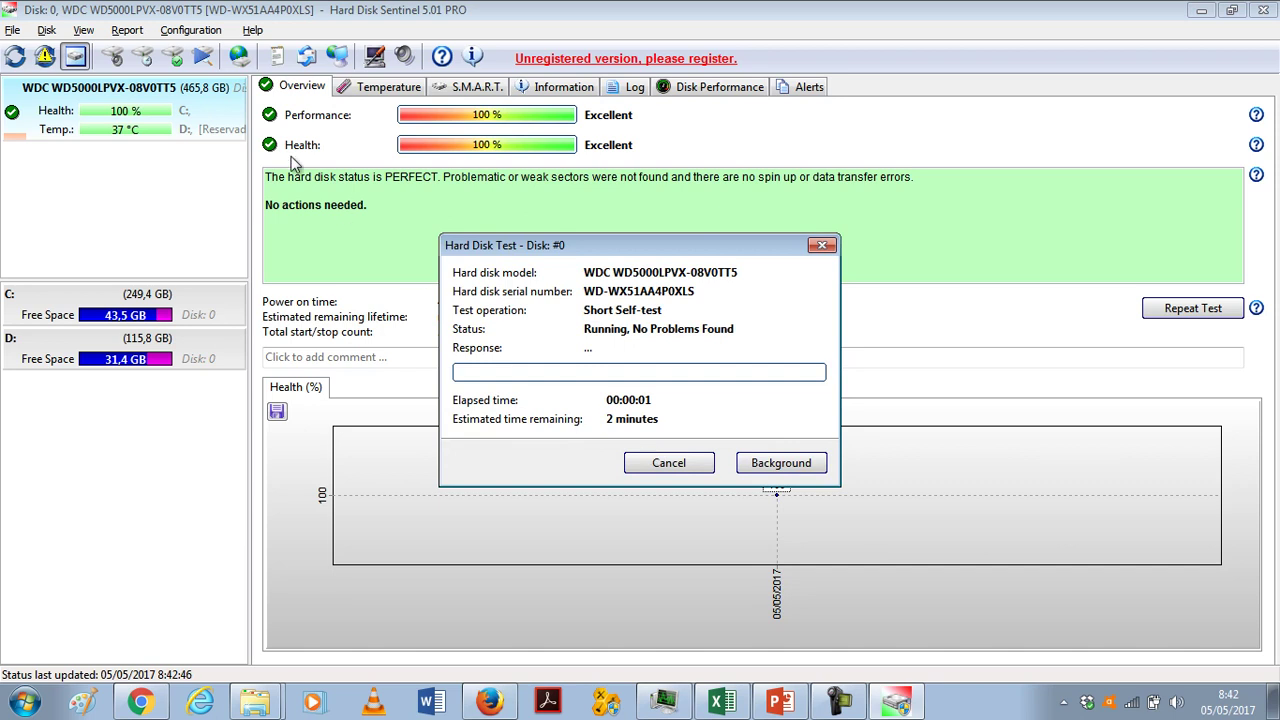